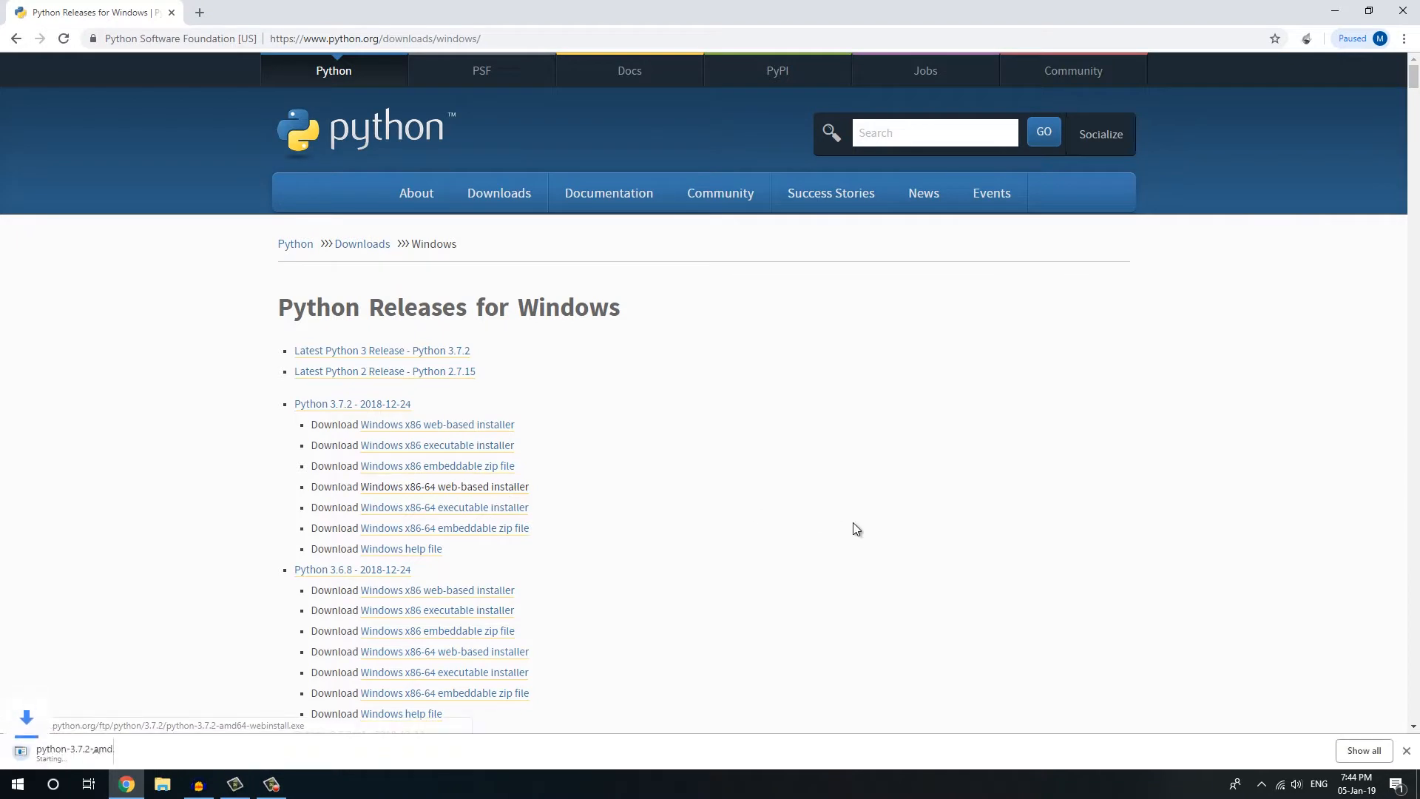
# - Launch the downloaded Python 3.7.2 installer, enable adding Python 3.7 to PATH, and customize the installation with all optional features kept
pyautogui.click(61, 755)
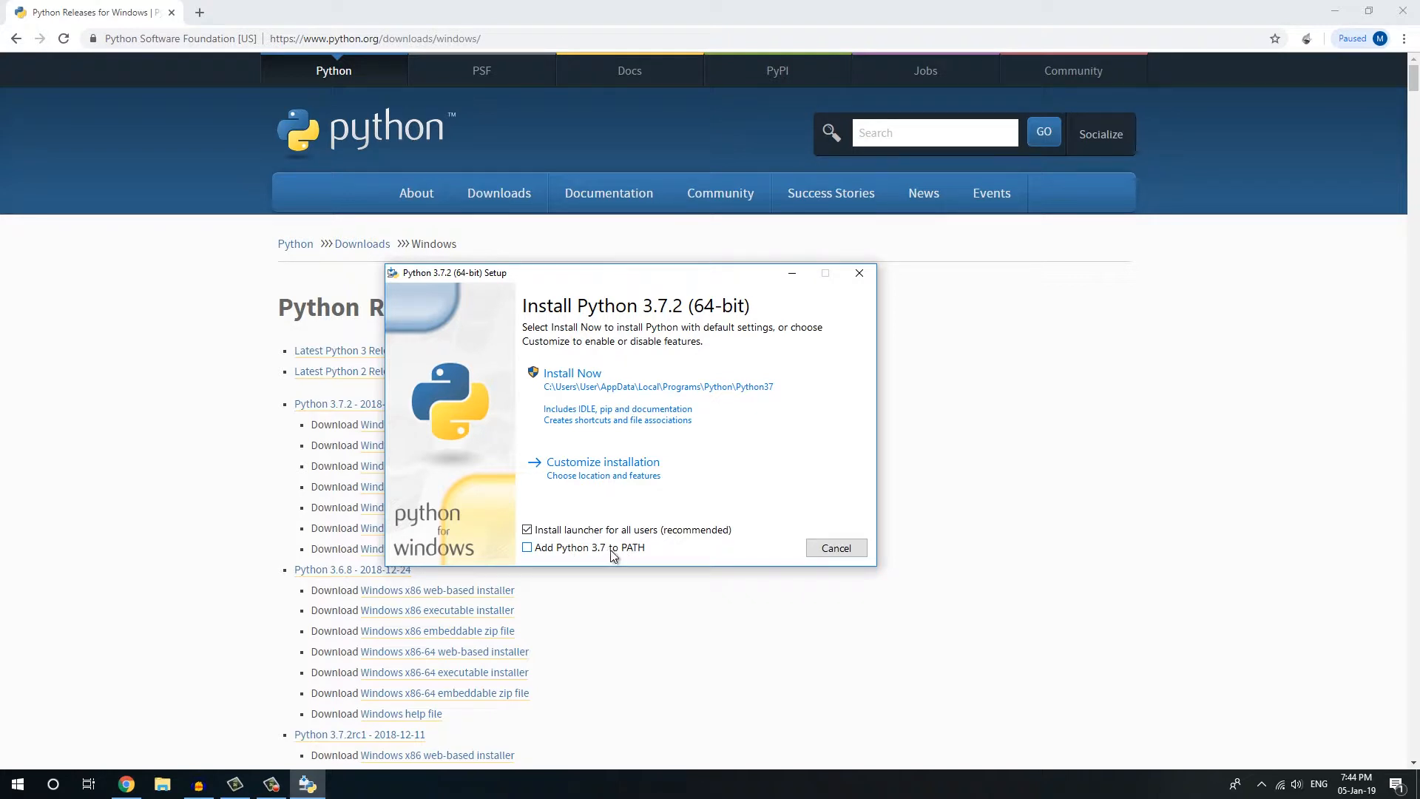
pyautogui.click(527, 548)
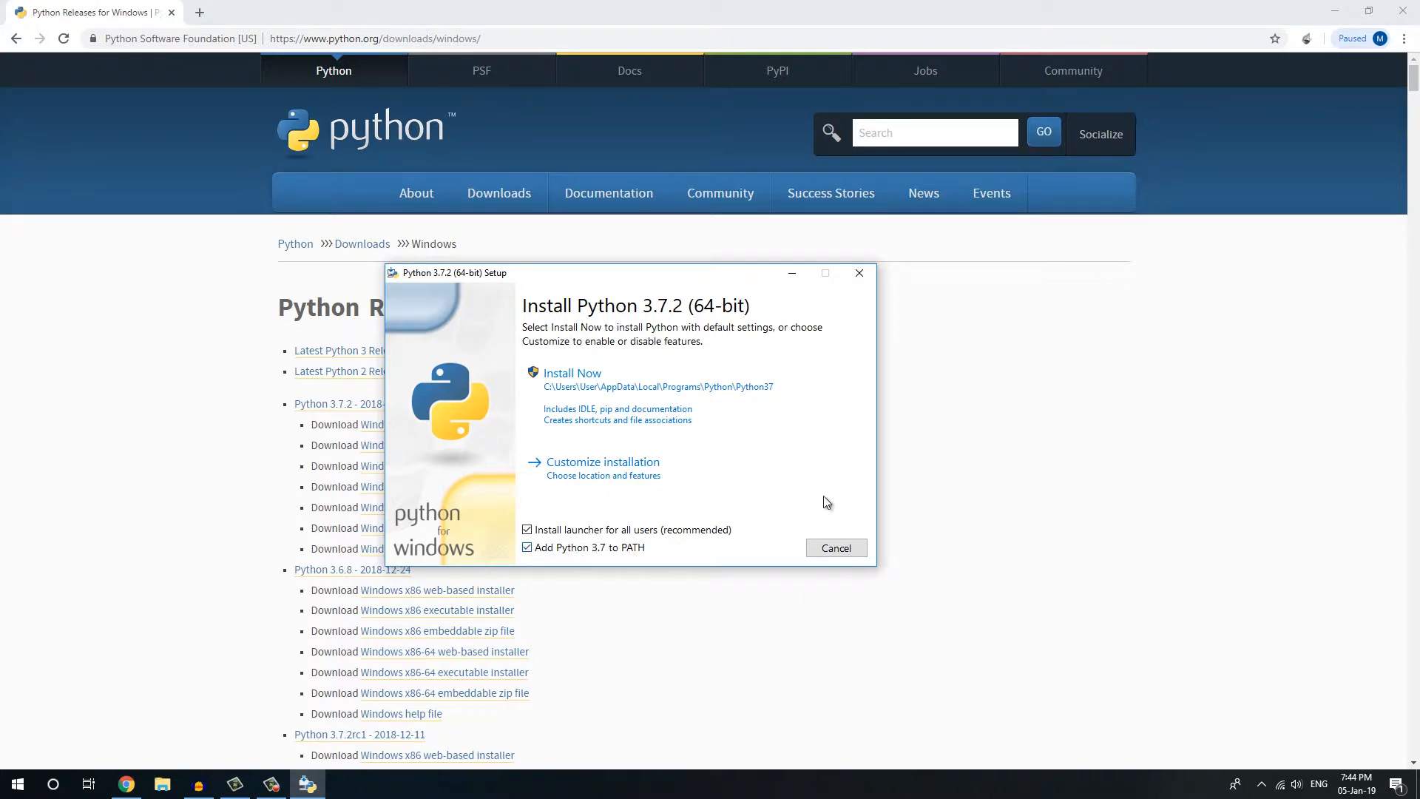
pyautogui.click(654, 472)
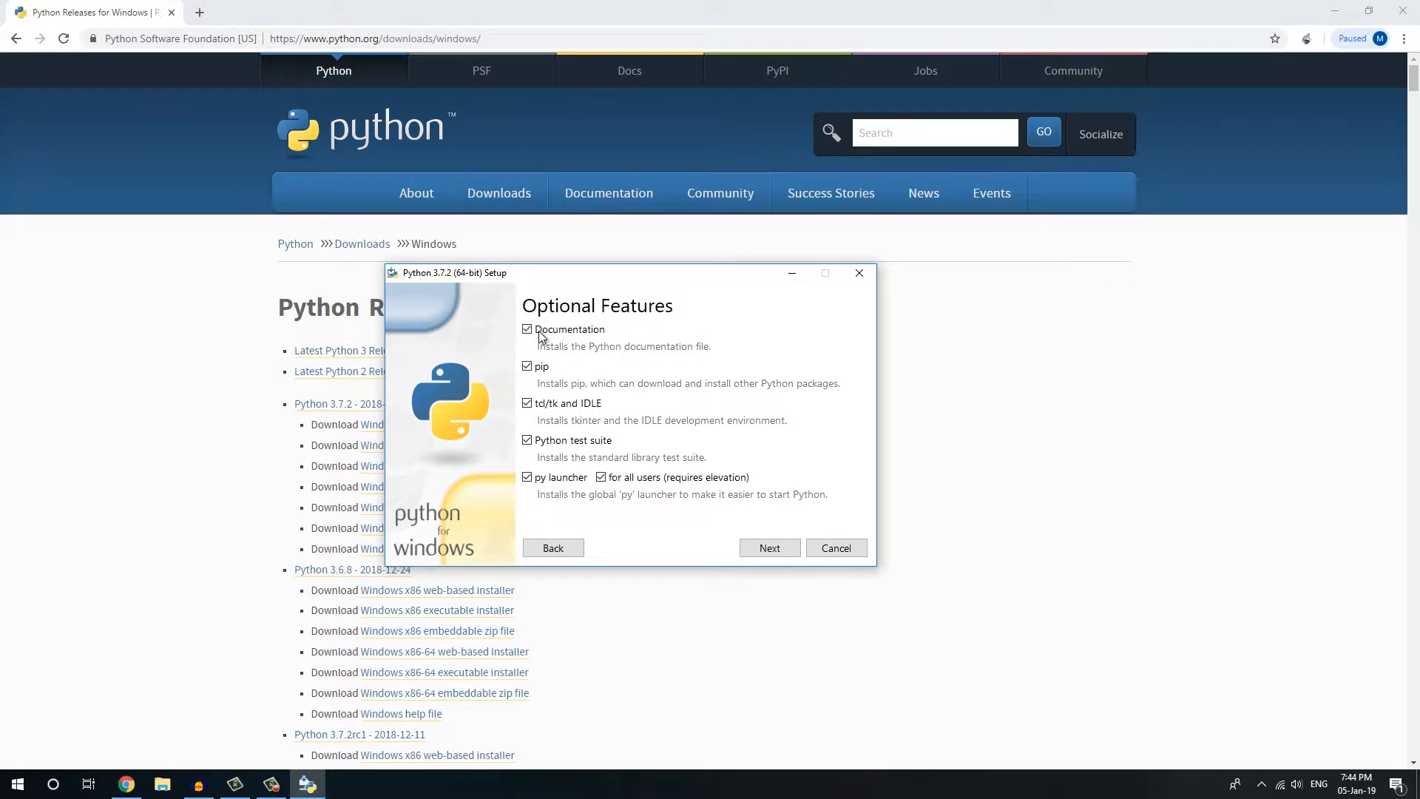
pyautogui.click(769, 551)
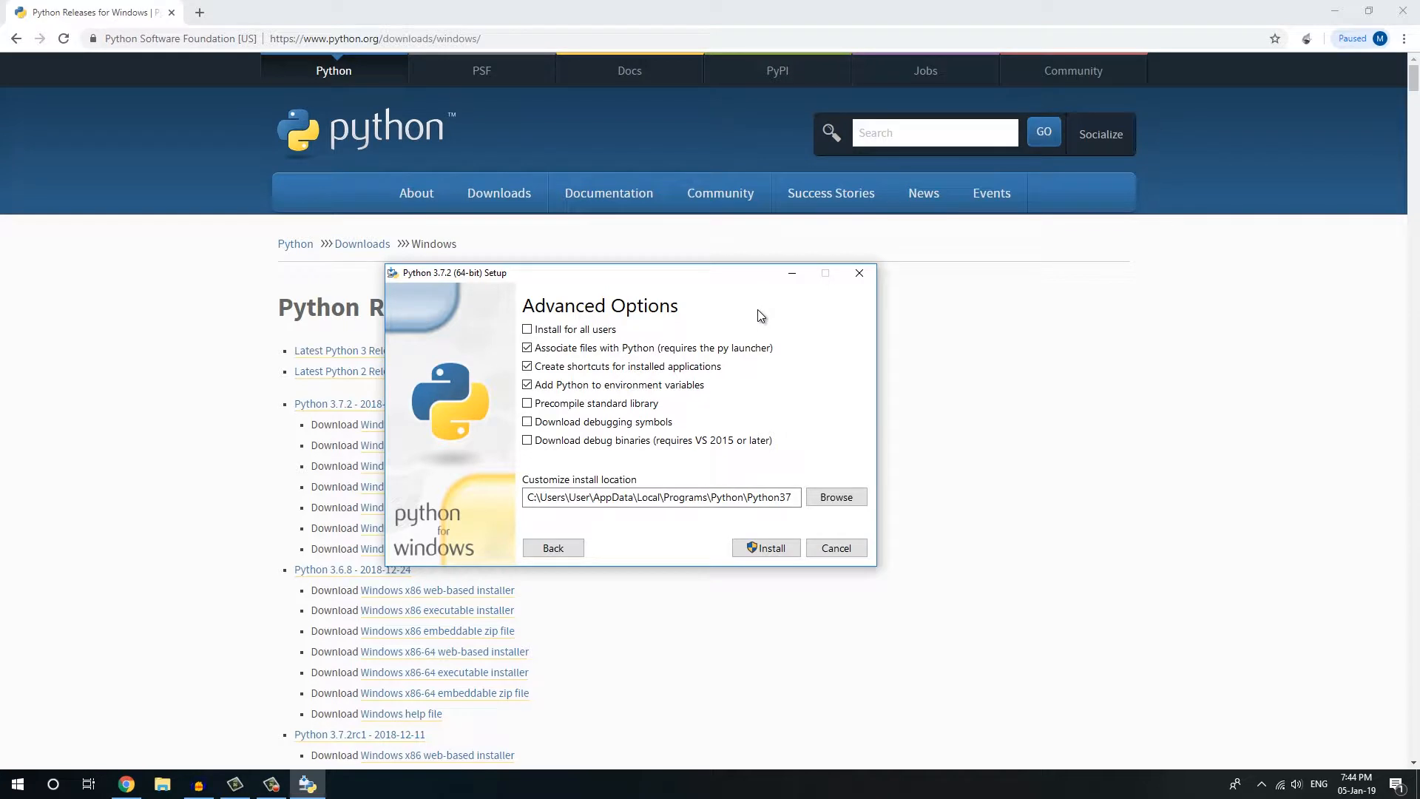
# - Install Python for all users in C:\Program Files\Python37, allow the device changes, and close the setup once it completes
pyautogui.click(563, 332)
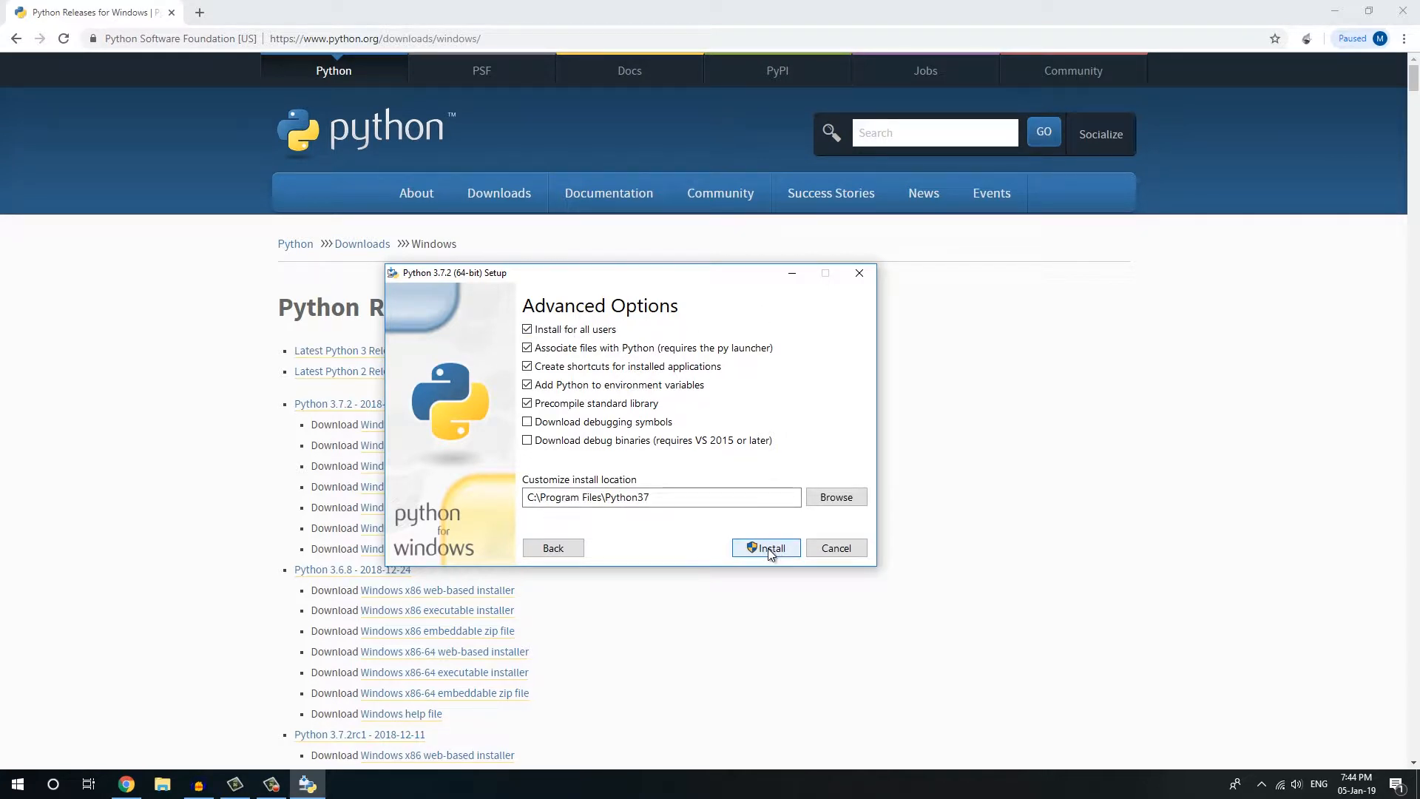
pyautogui.click(770, 551)
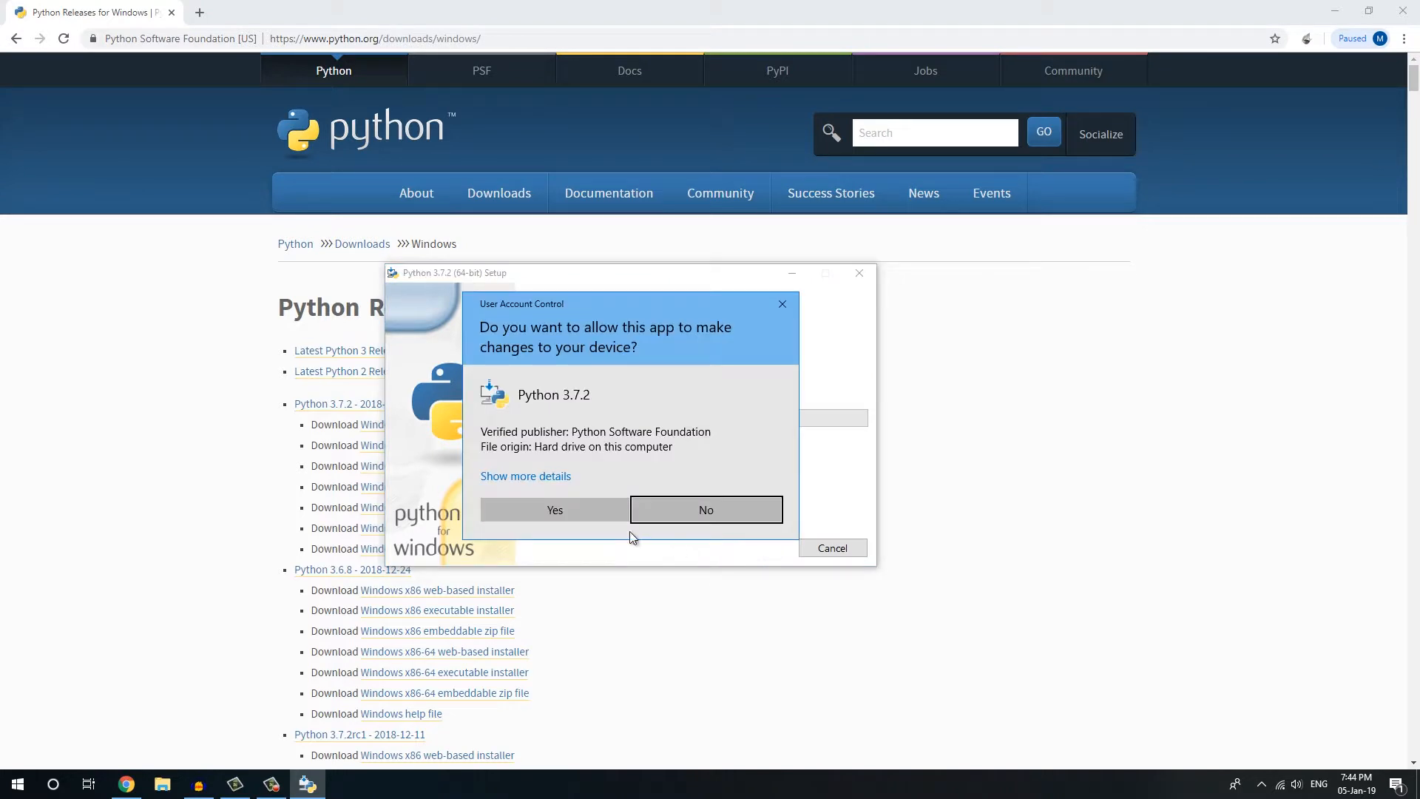
pyautogui.click(600, 514)
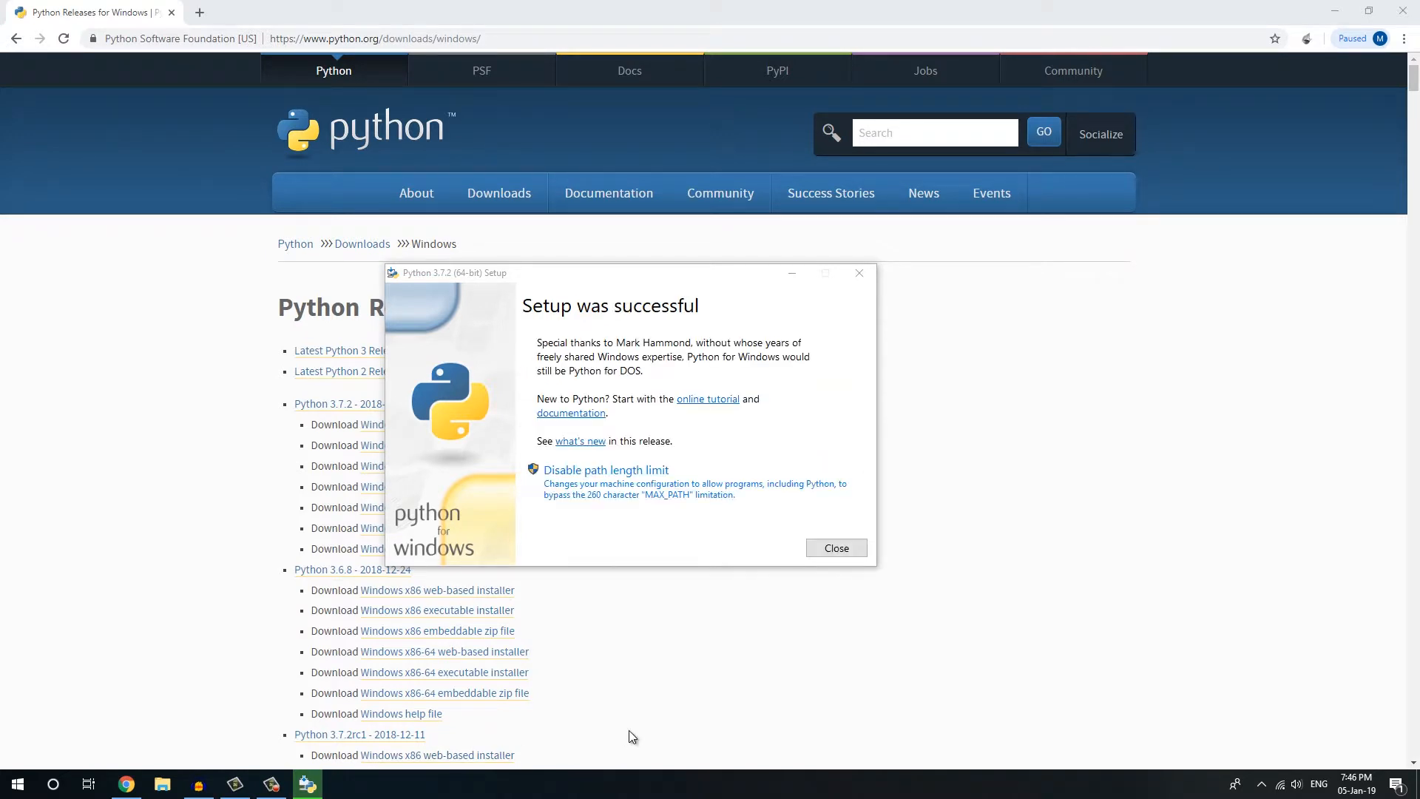
pyautogui.click(832, 548)
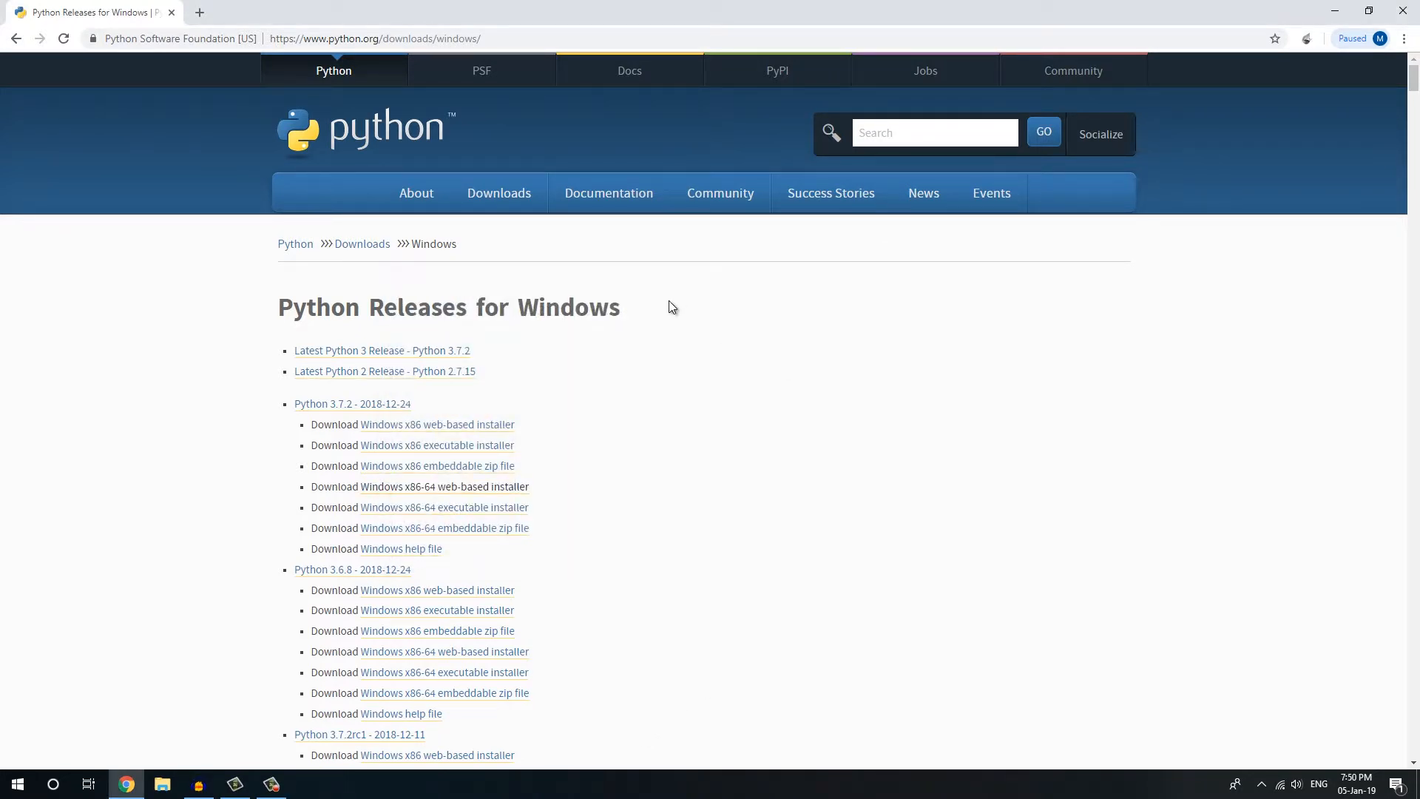
# - Open Command Prompt as administrator, allow the elevation, and move its window towards the middle of the screen
pyautogui.click(53, 785)
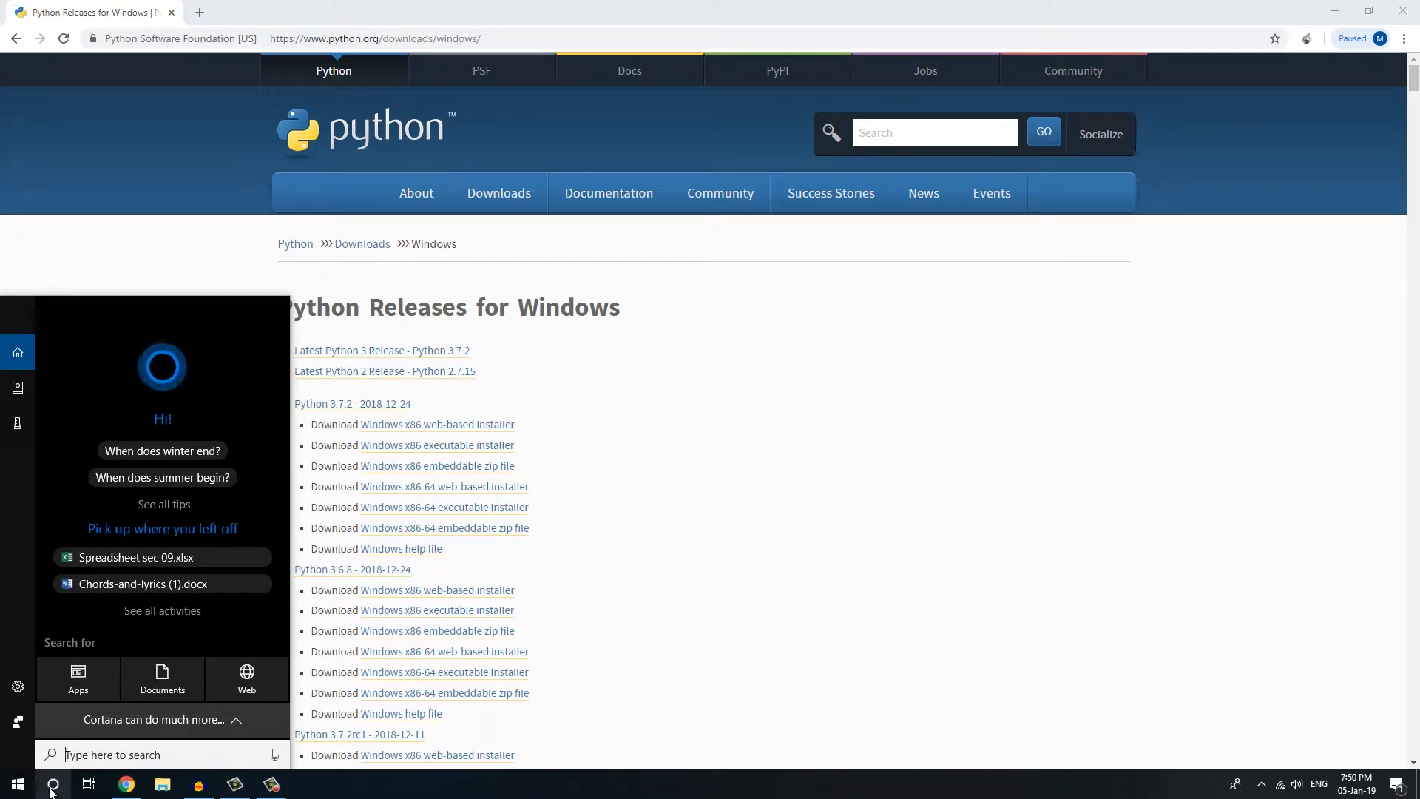
pyautogui.write('cmd')
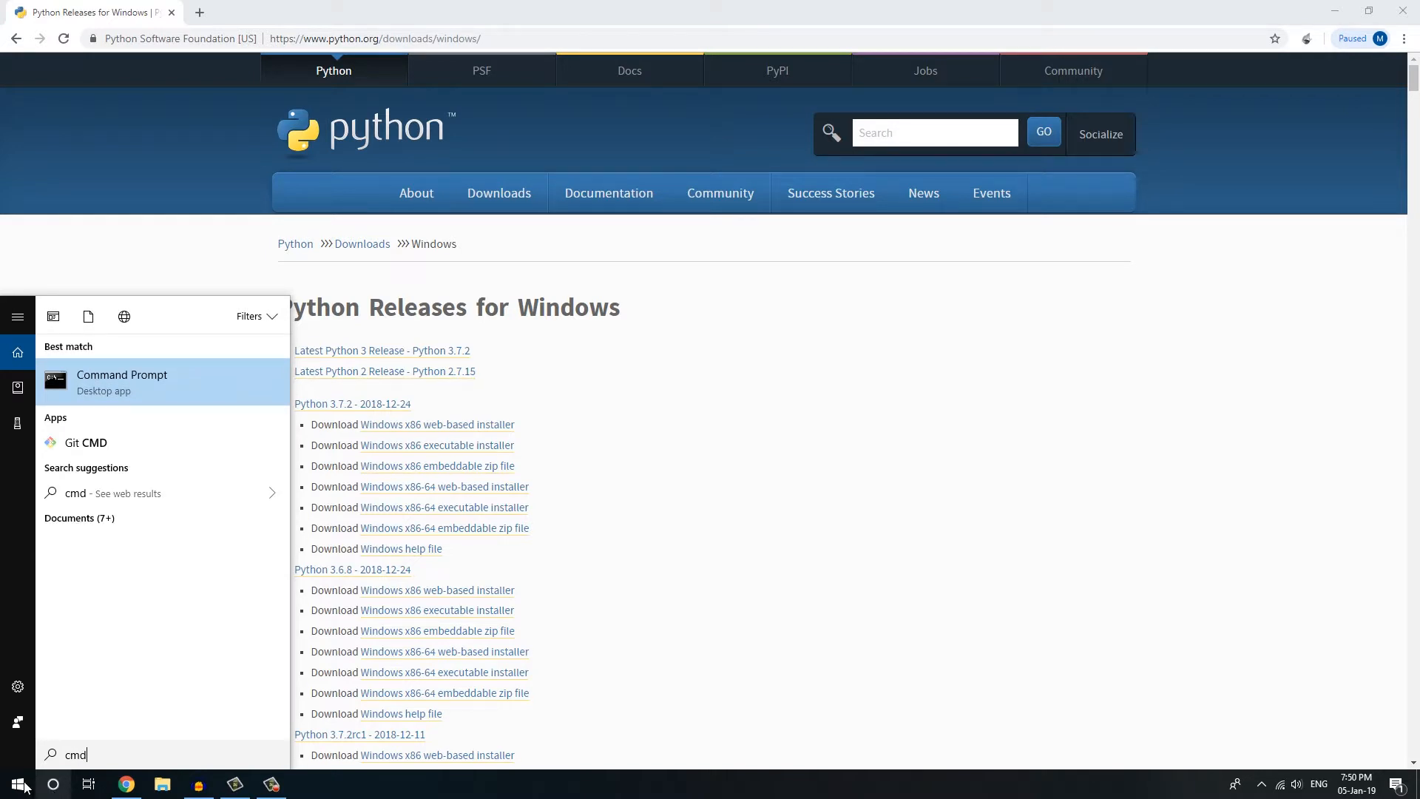
pyautogui.rightClick(118, 374)
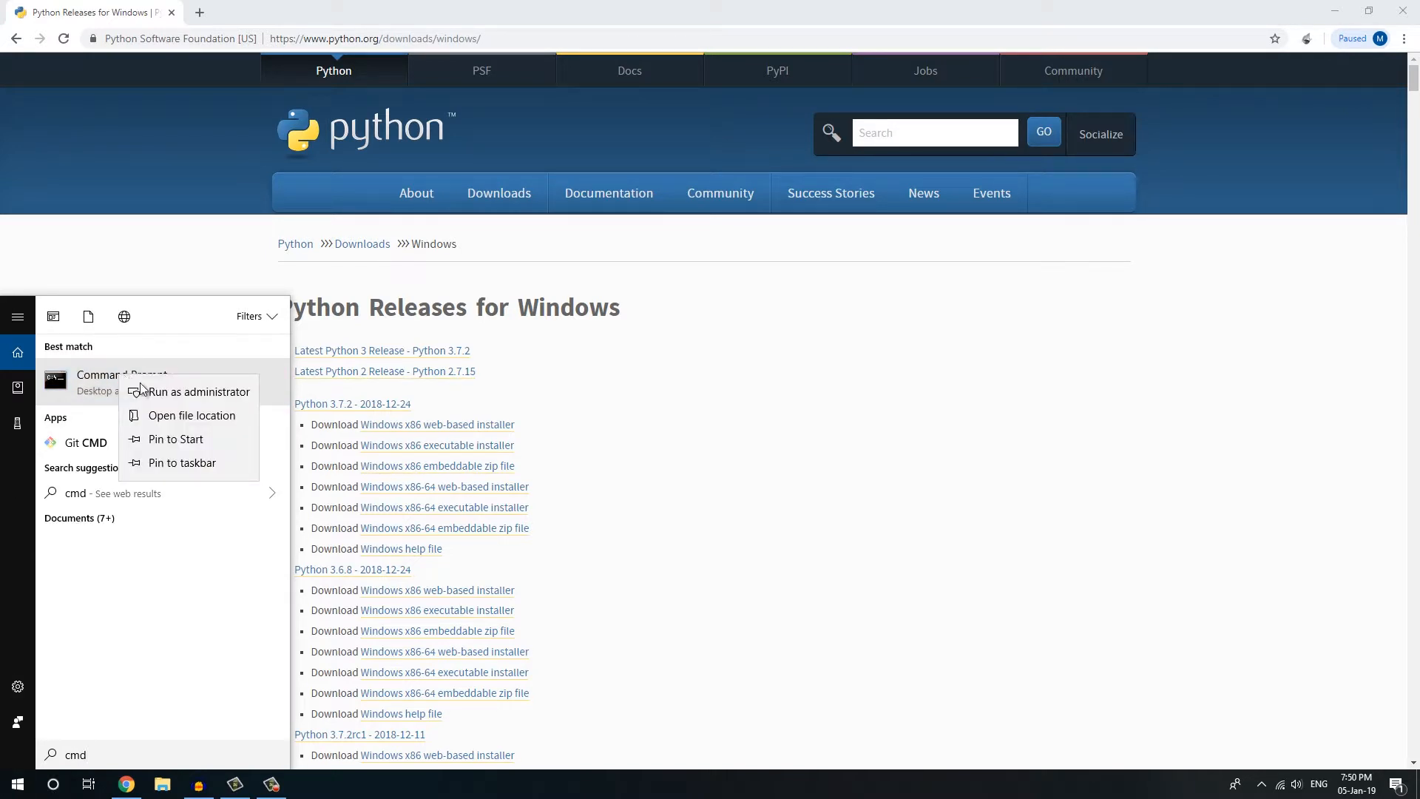
pyautogui.click(169, 396)
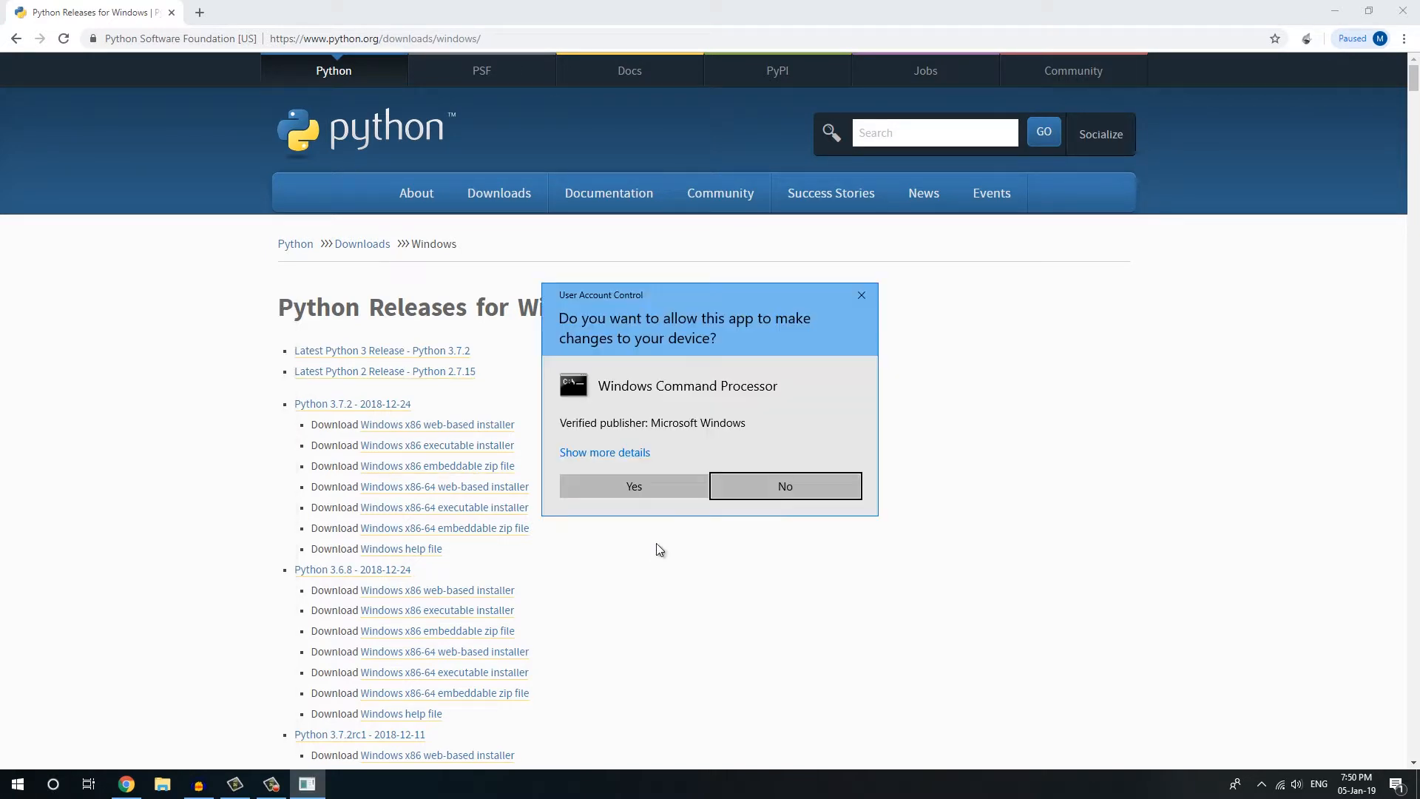
pyautogui.click(643, 491)
pyautogui.moveTo(494, 93); pyautogui.dragTo(679, 245)
# - Check the installed Python version with python --version, and close the Command Prompt
pyautogui.write('python')
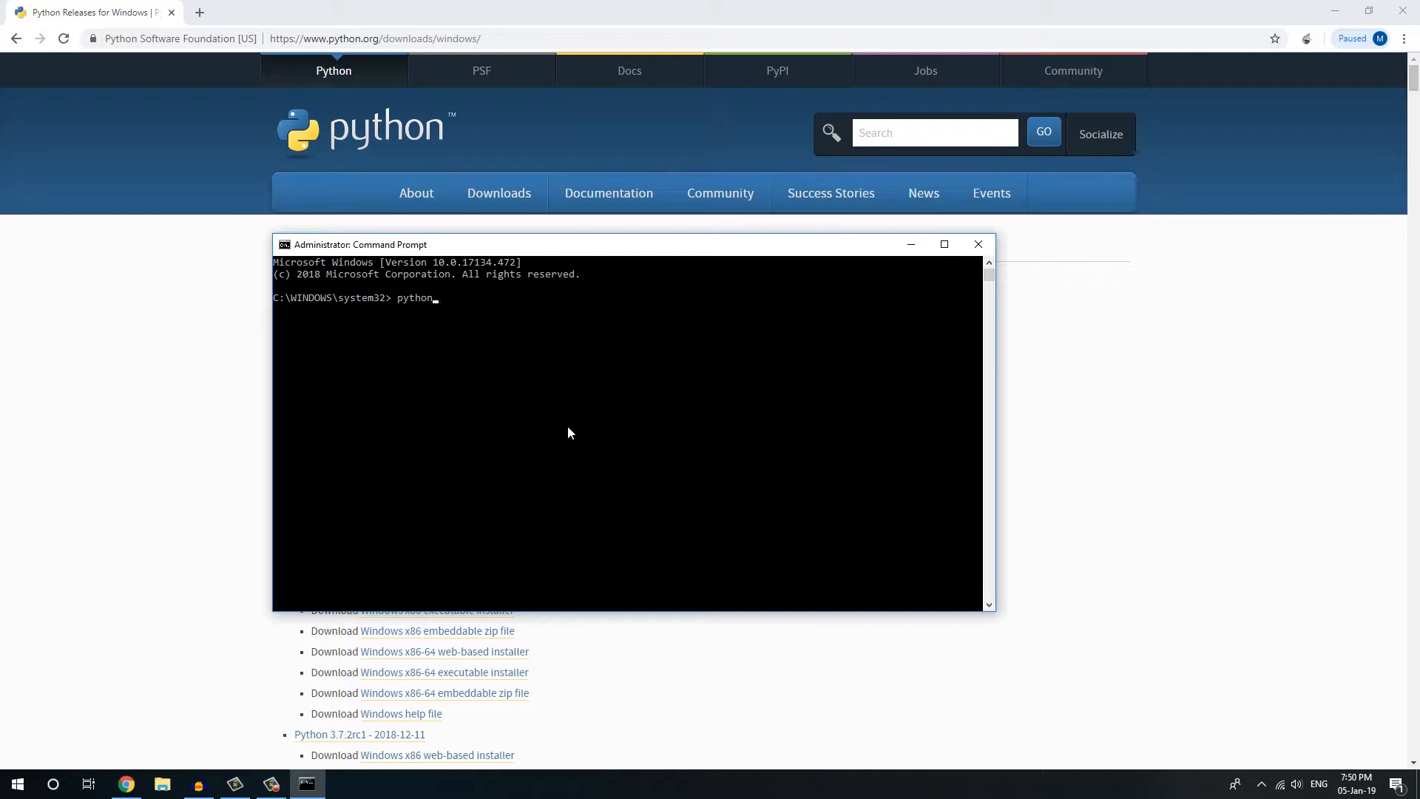
pyautogui.write(' --version')
pyautogui.press('Return')
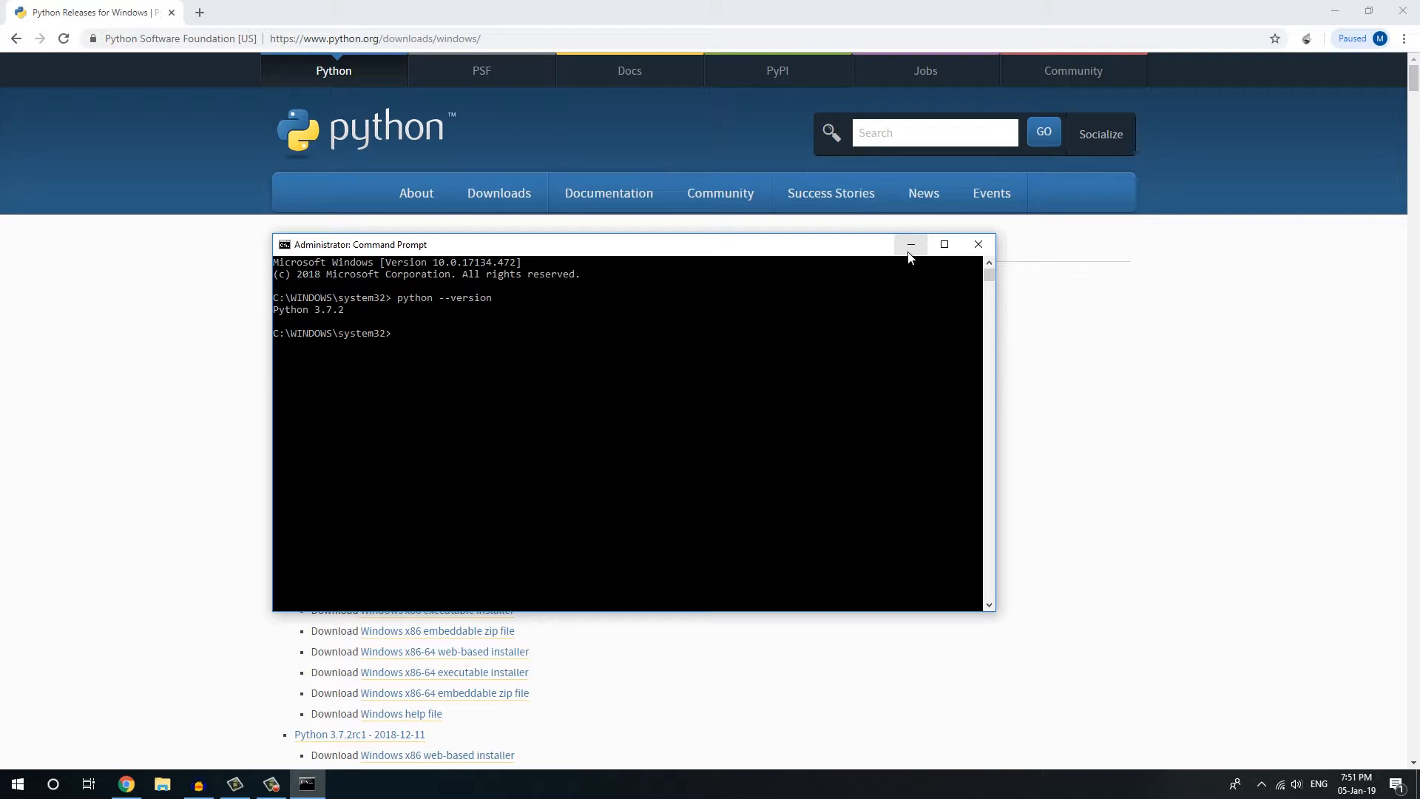
pyautogui.moveTo(868, 244); pyautogui.dragTo(837, 267)
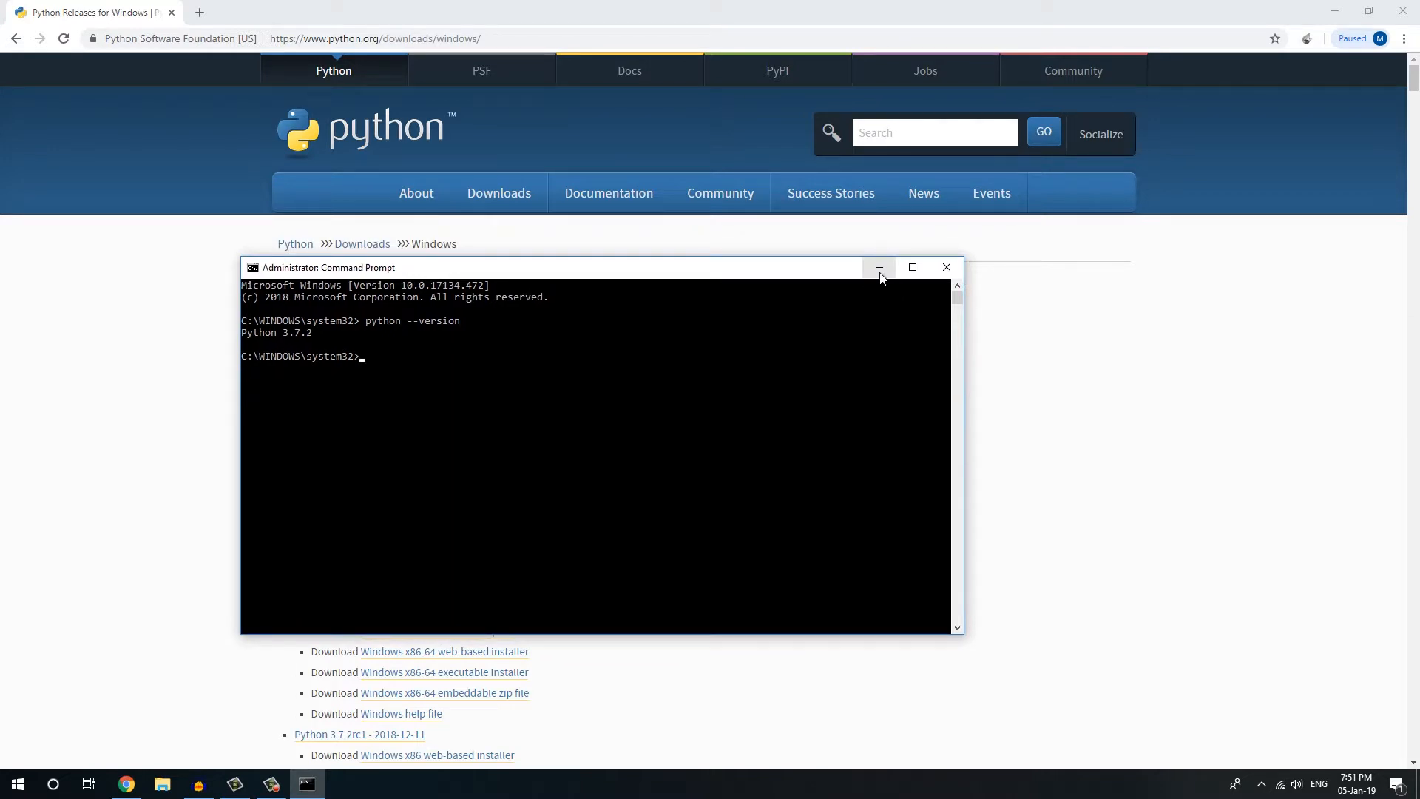
pyautogui.click(944, 269)
# - Find and open IDLE (Python 3.7 64-bit) through the Windows search, and move the shell window towards the middle of the screen
pyautogui.click(65, 790)
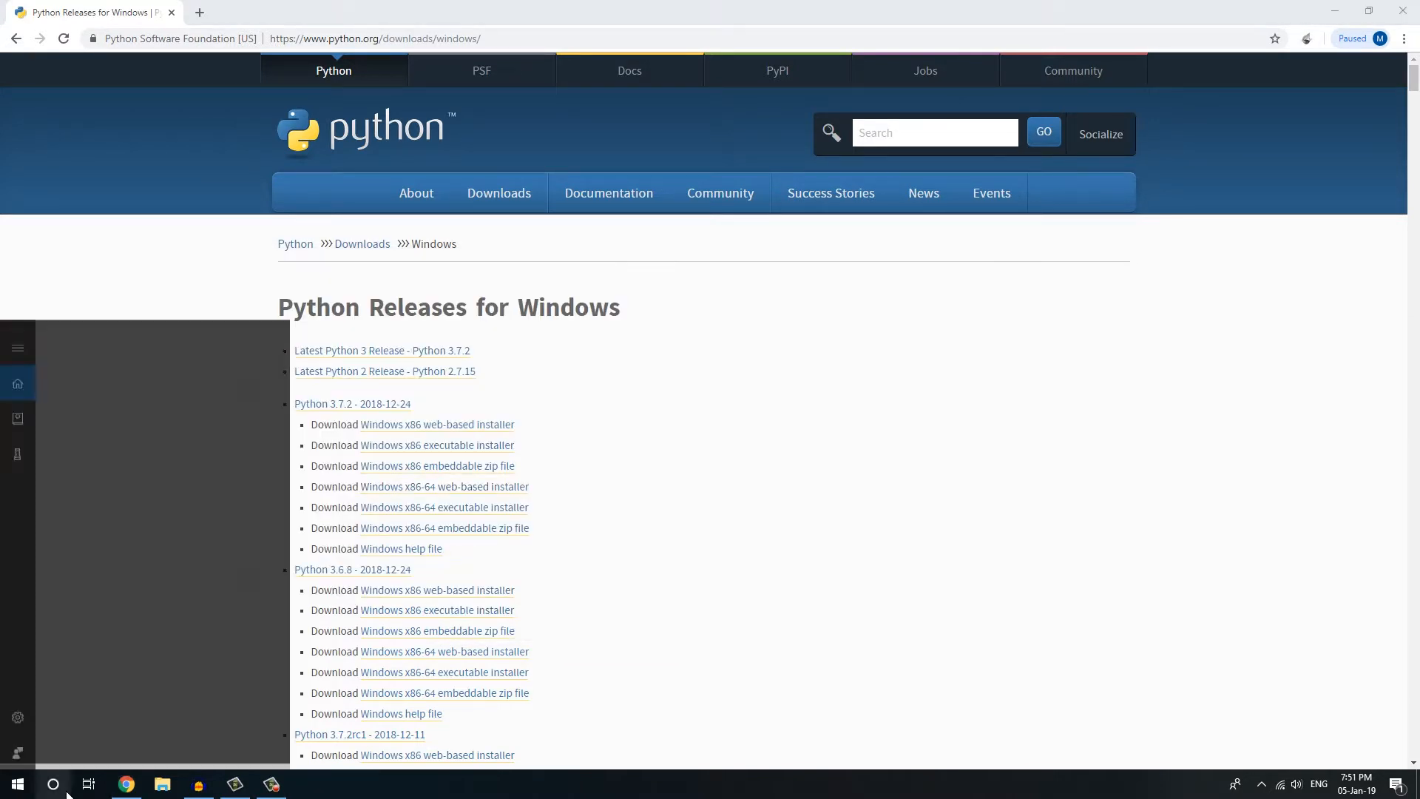
pyautogui.write('python')
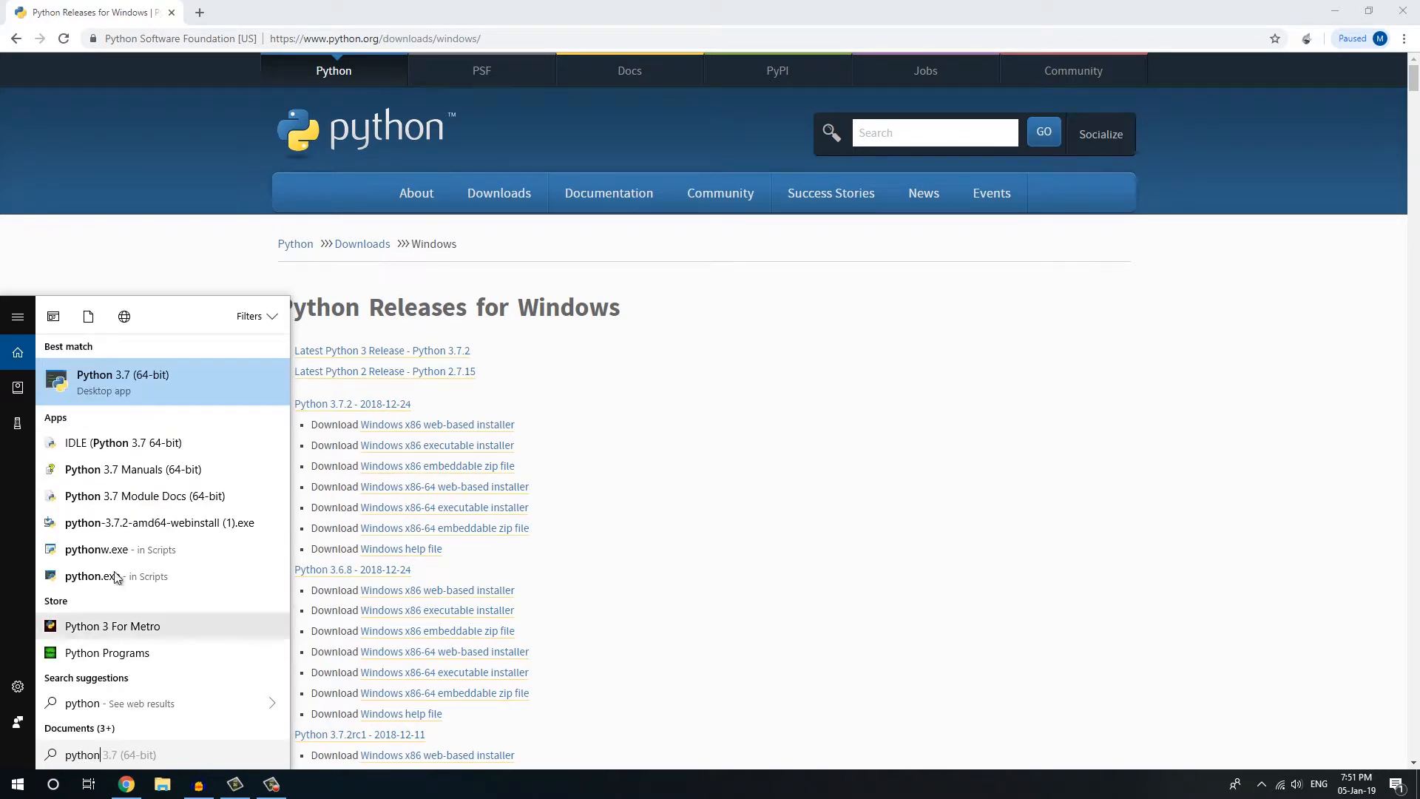
pyautogui.click(113, 448)
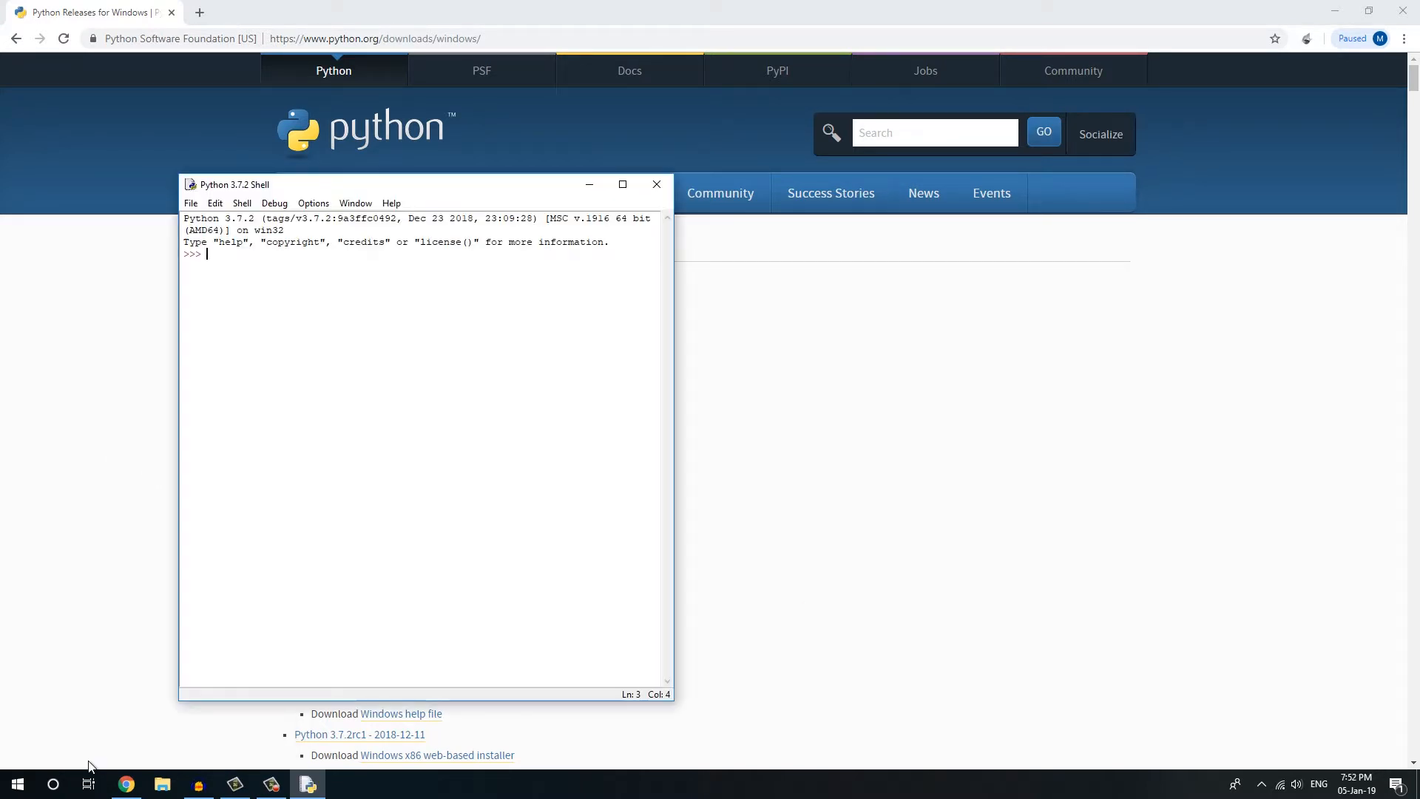
pyautogui.moveTo(472, 185); pyautogui.dragTo(746, 163)
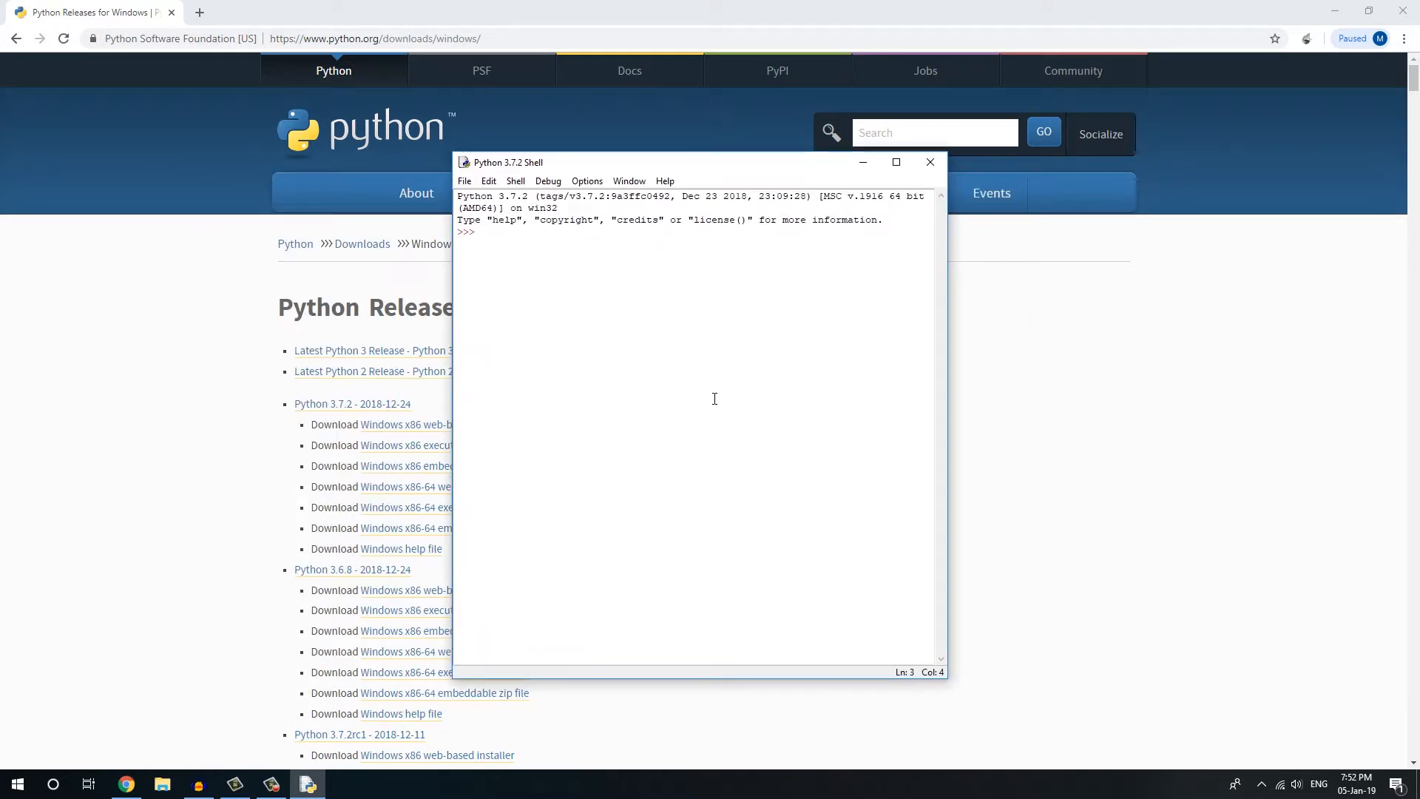
# - Run print("hello") in the Python shell and close the shell
pyautogui.write('print(""')
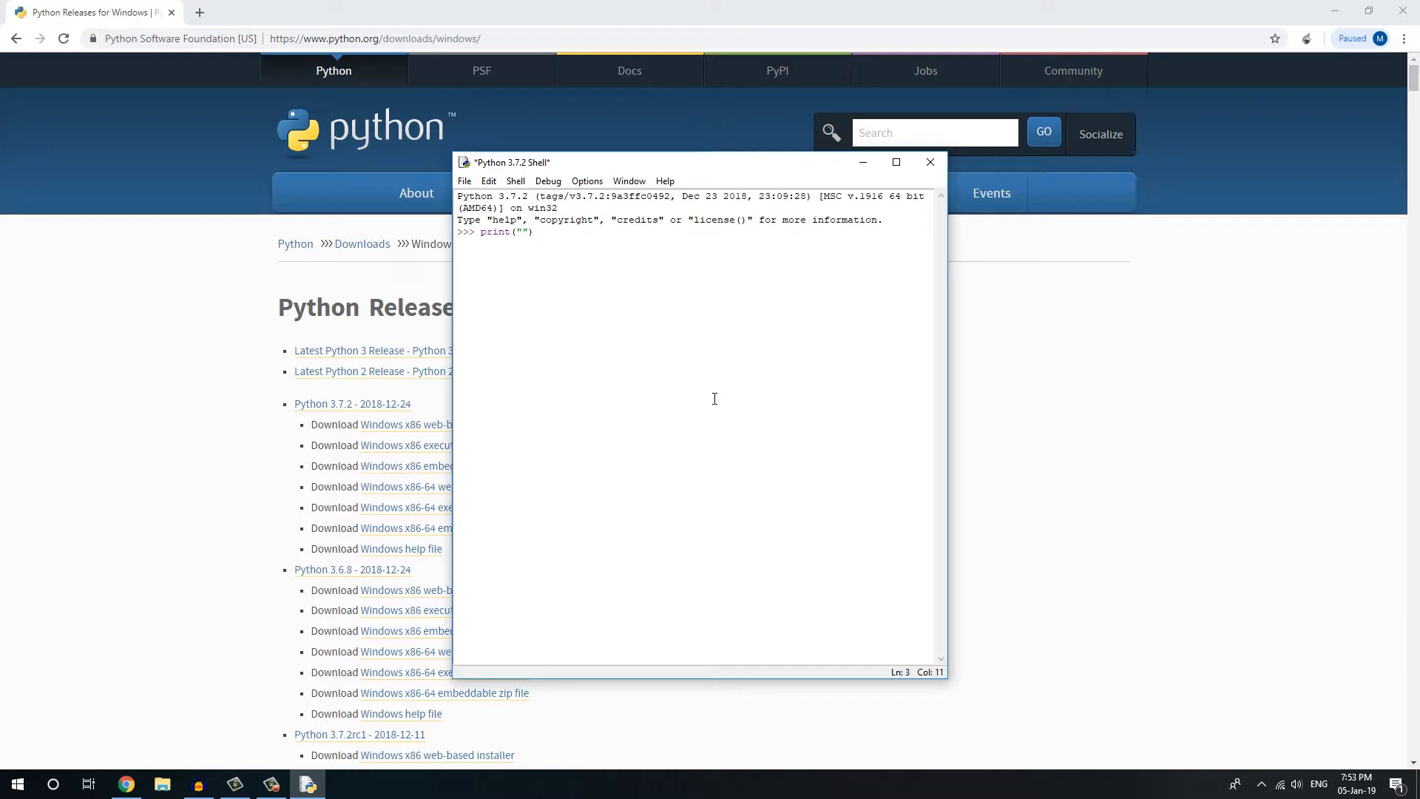
pyautogui.write('hello')
pyautogui.press('Return')
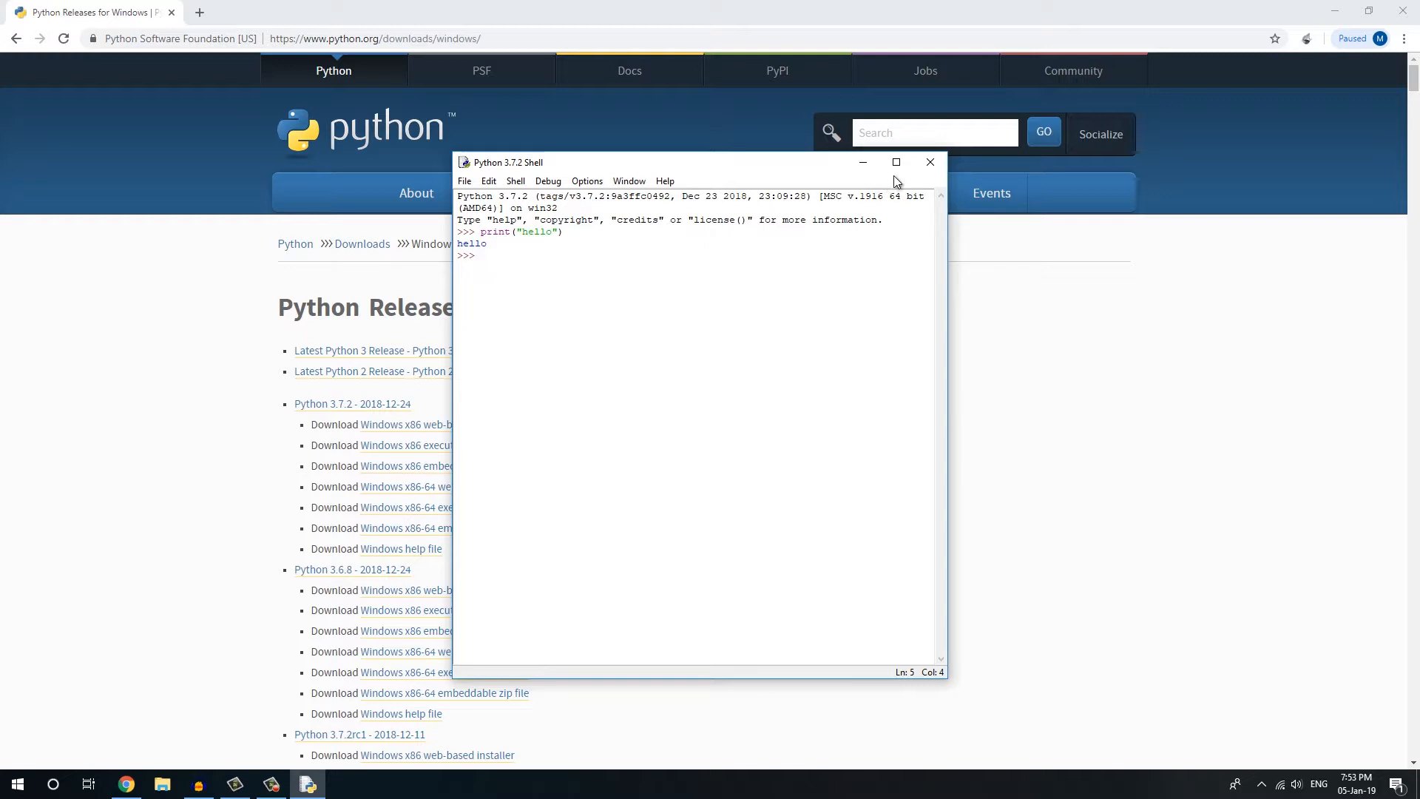
pyautogui.click(917, 172)
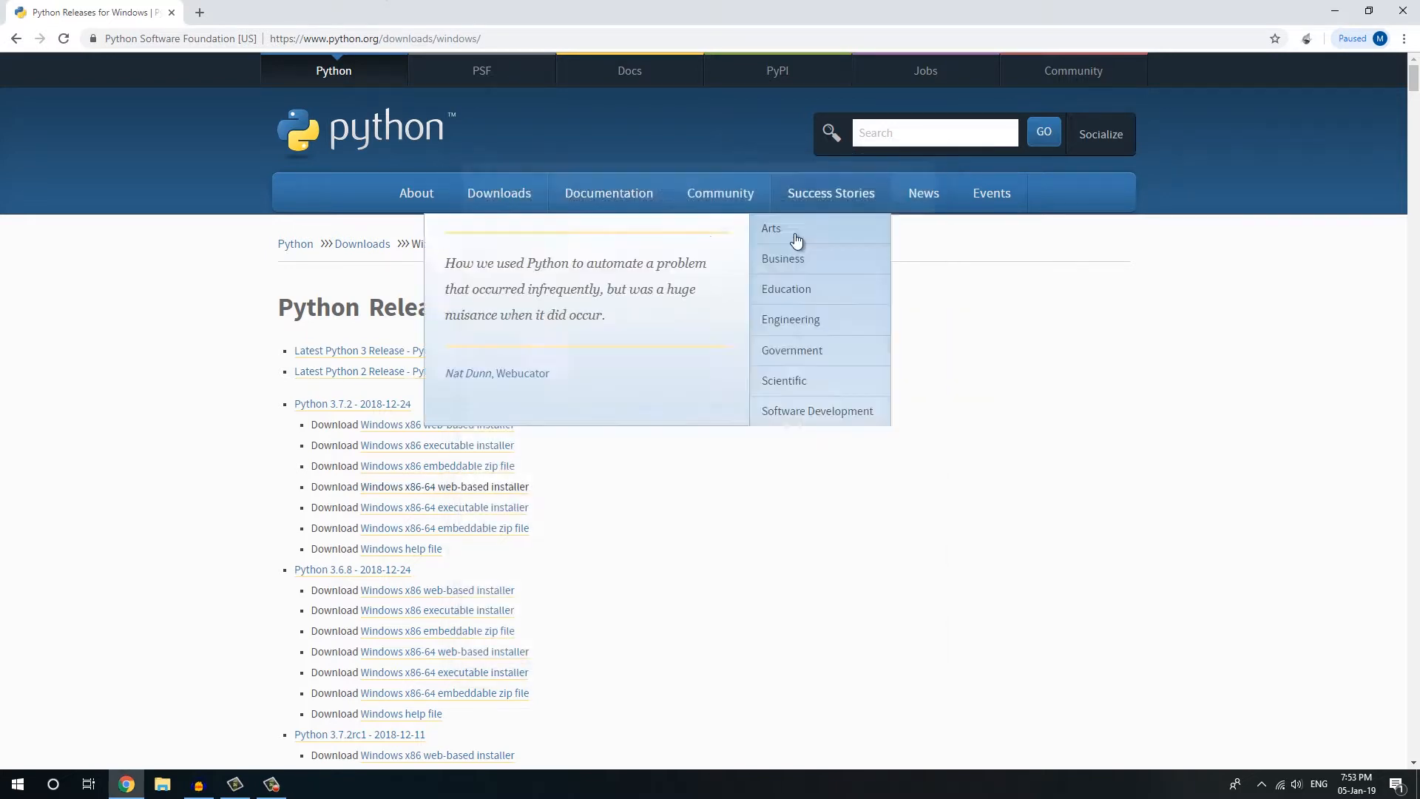
# - Search Google for pycharm in a new browser tab, open the JetBrains PyCharm site, and go to its download page
pyautogui.click(201, 13)
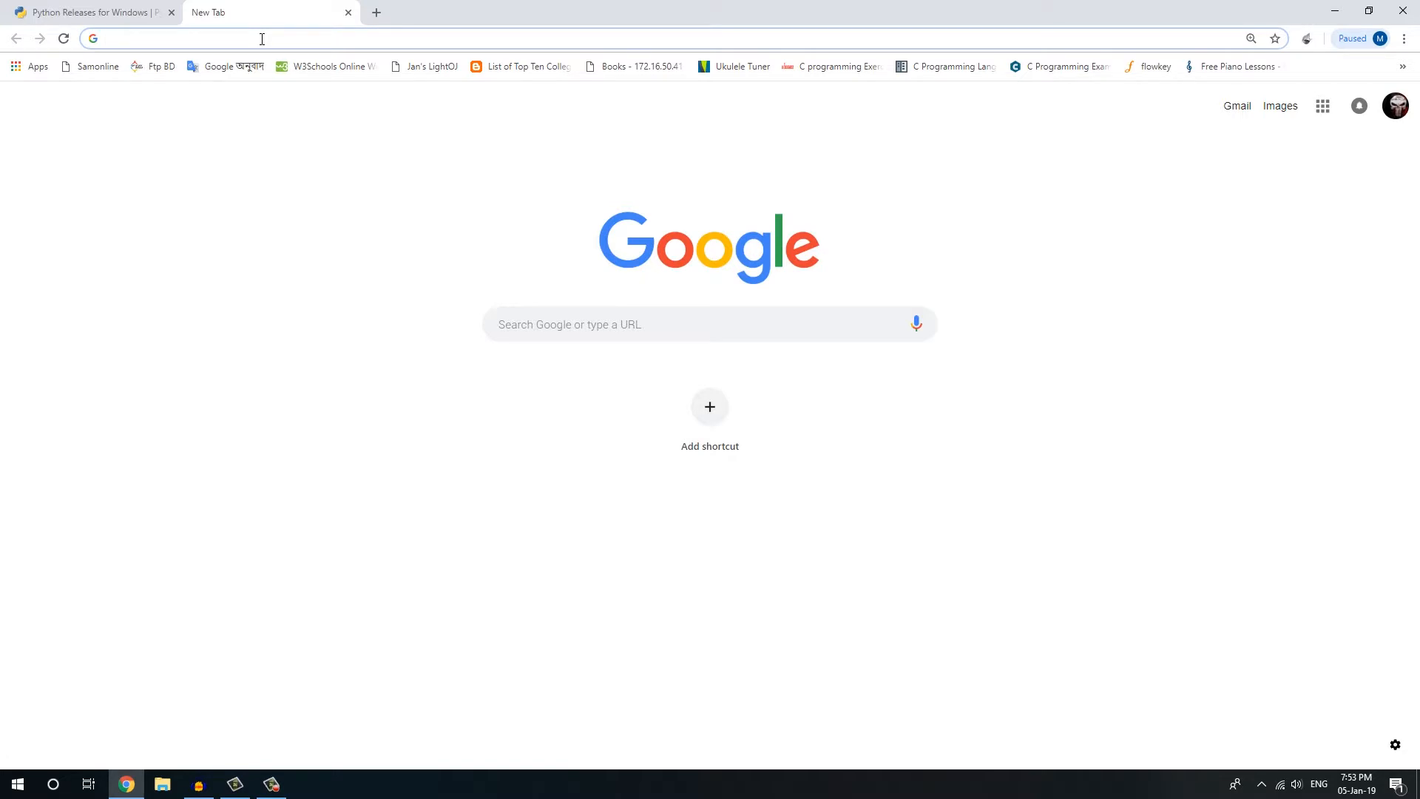
pyautogui.write('p')
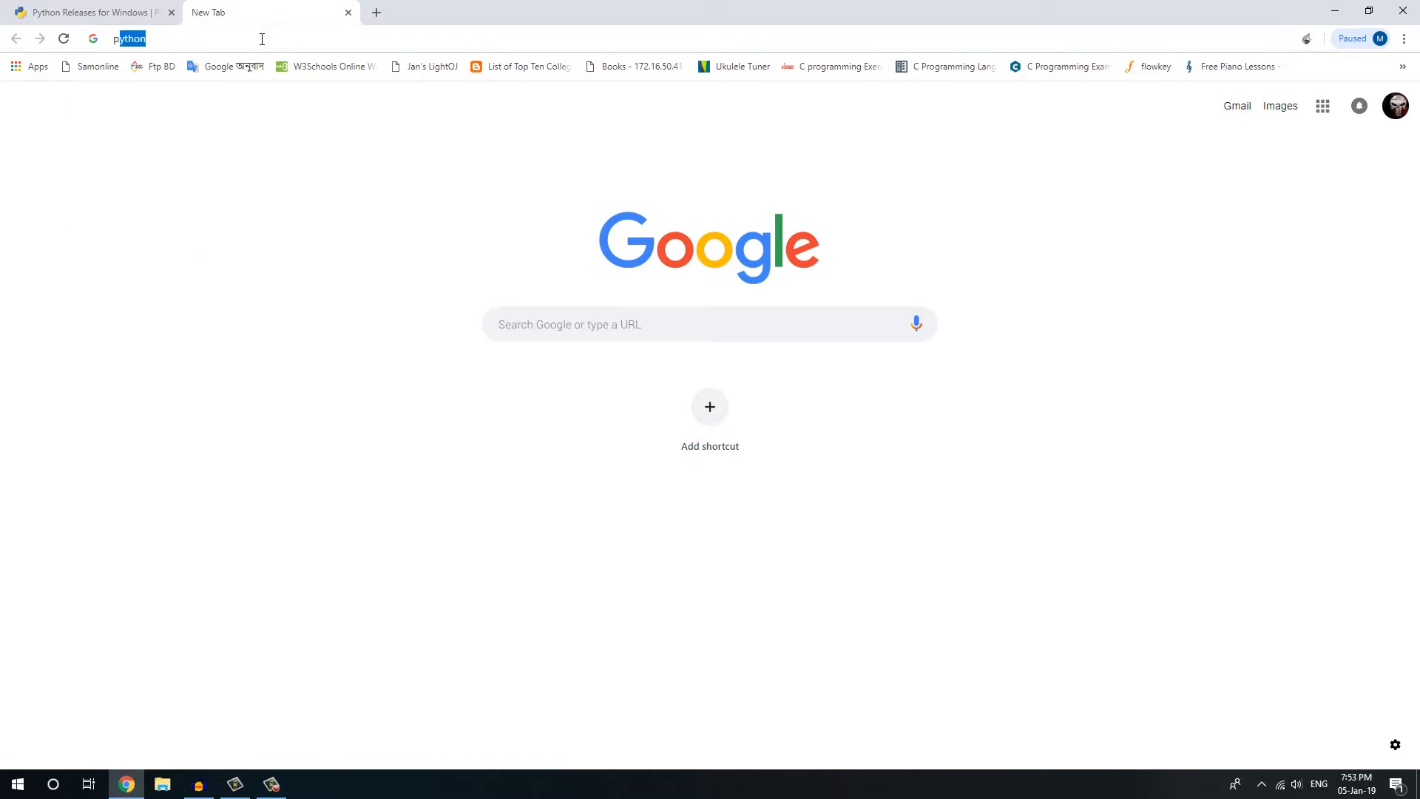
pyautogui.write('ycharm')
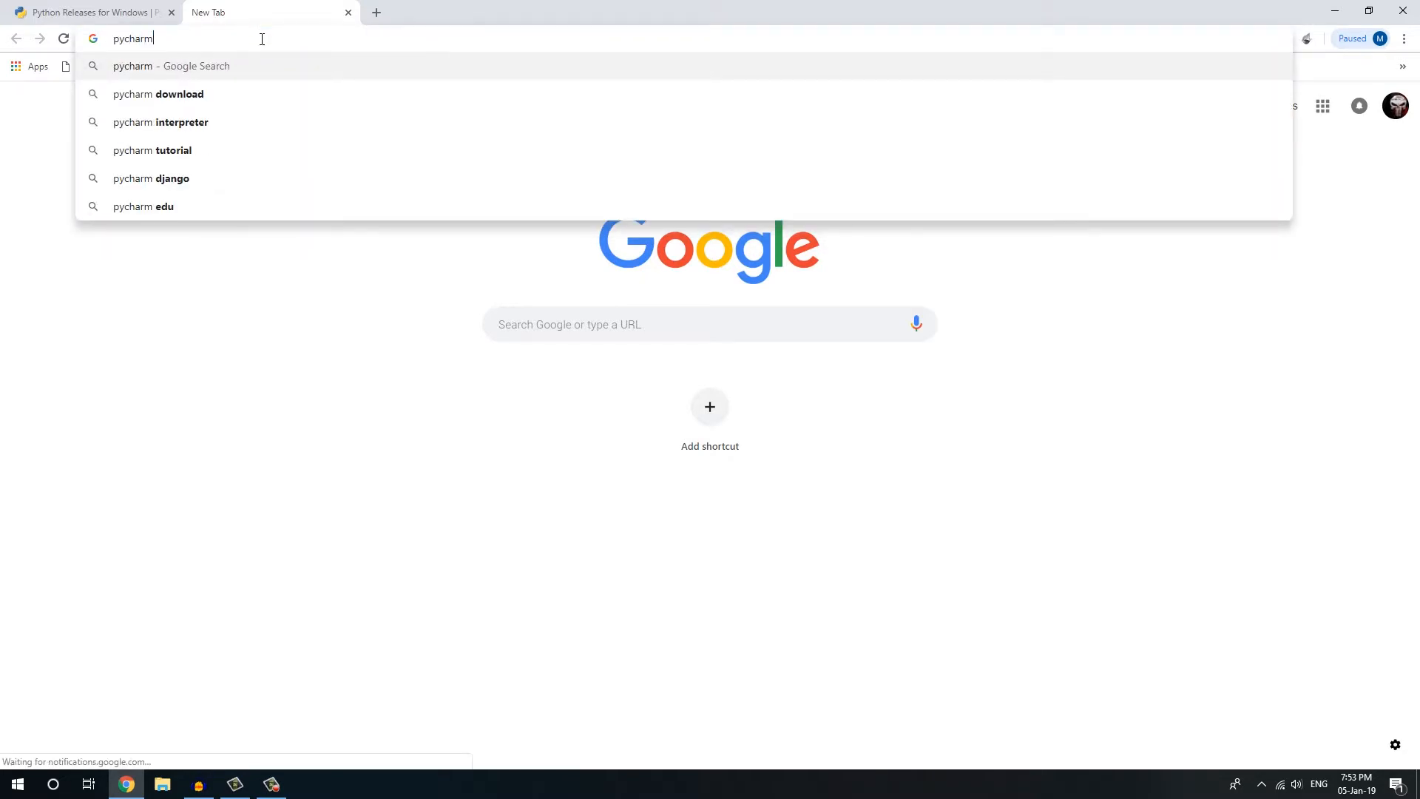
pyautogui.press('Return')
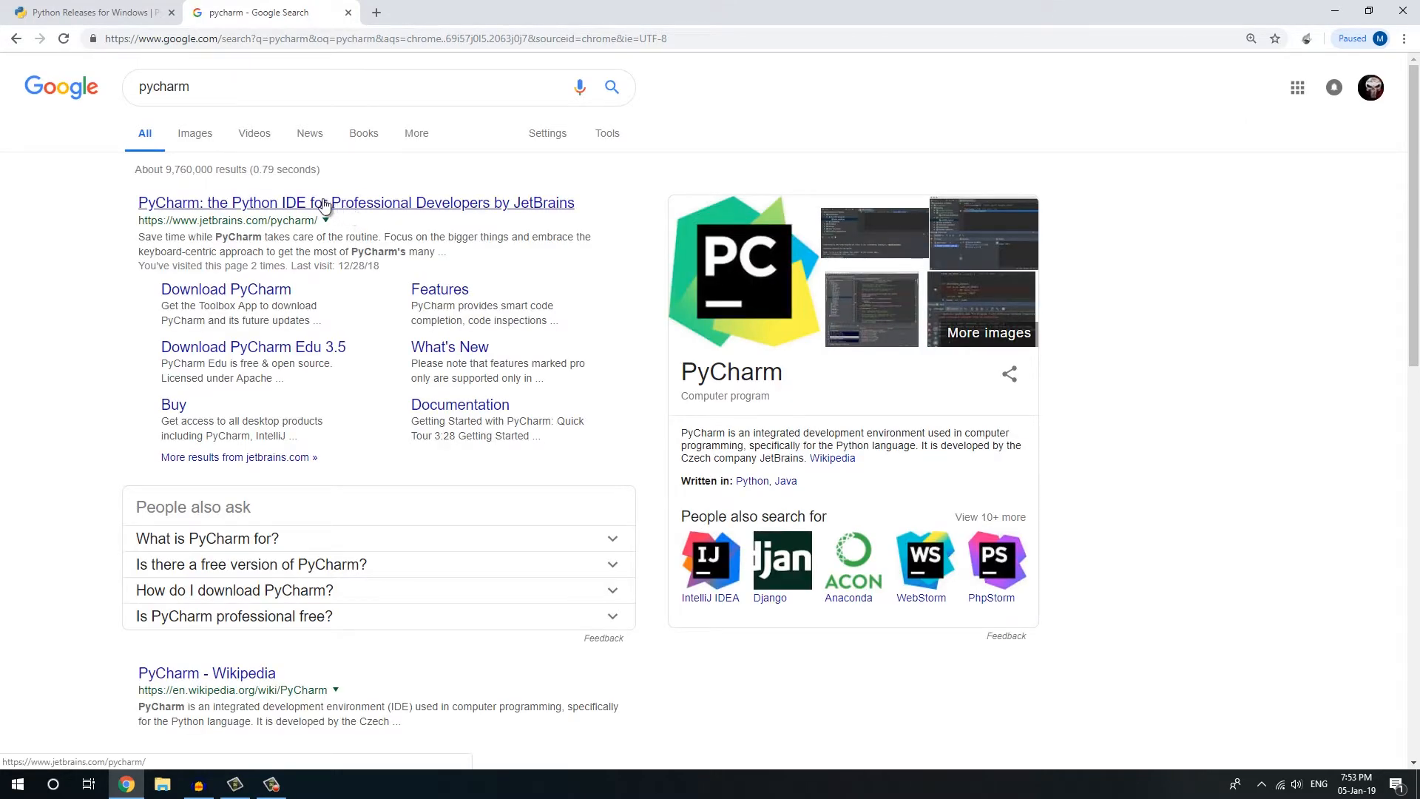
pyautogui.click(323, 204)
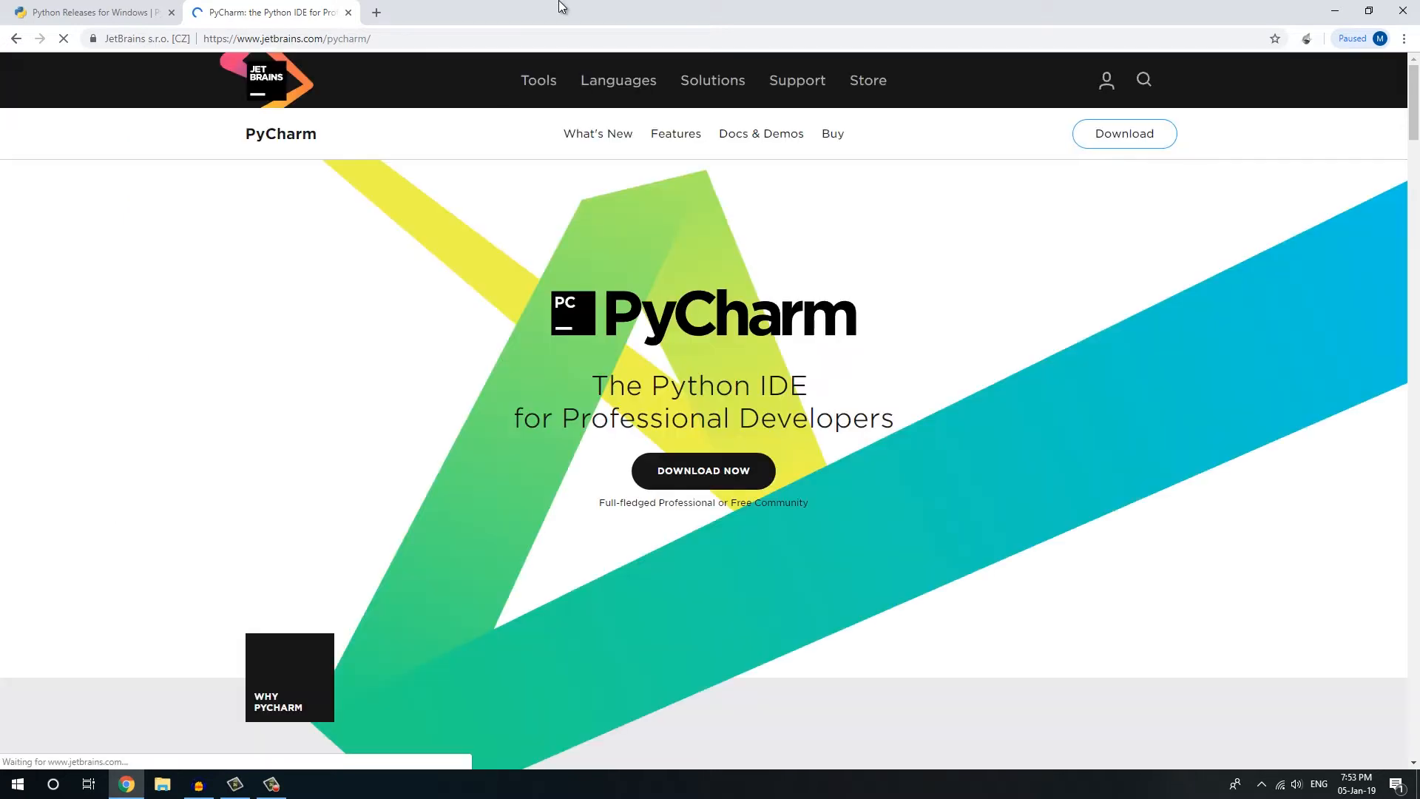
pyautogui.click(717, 479)
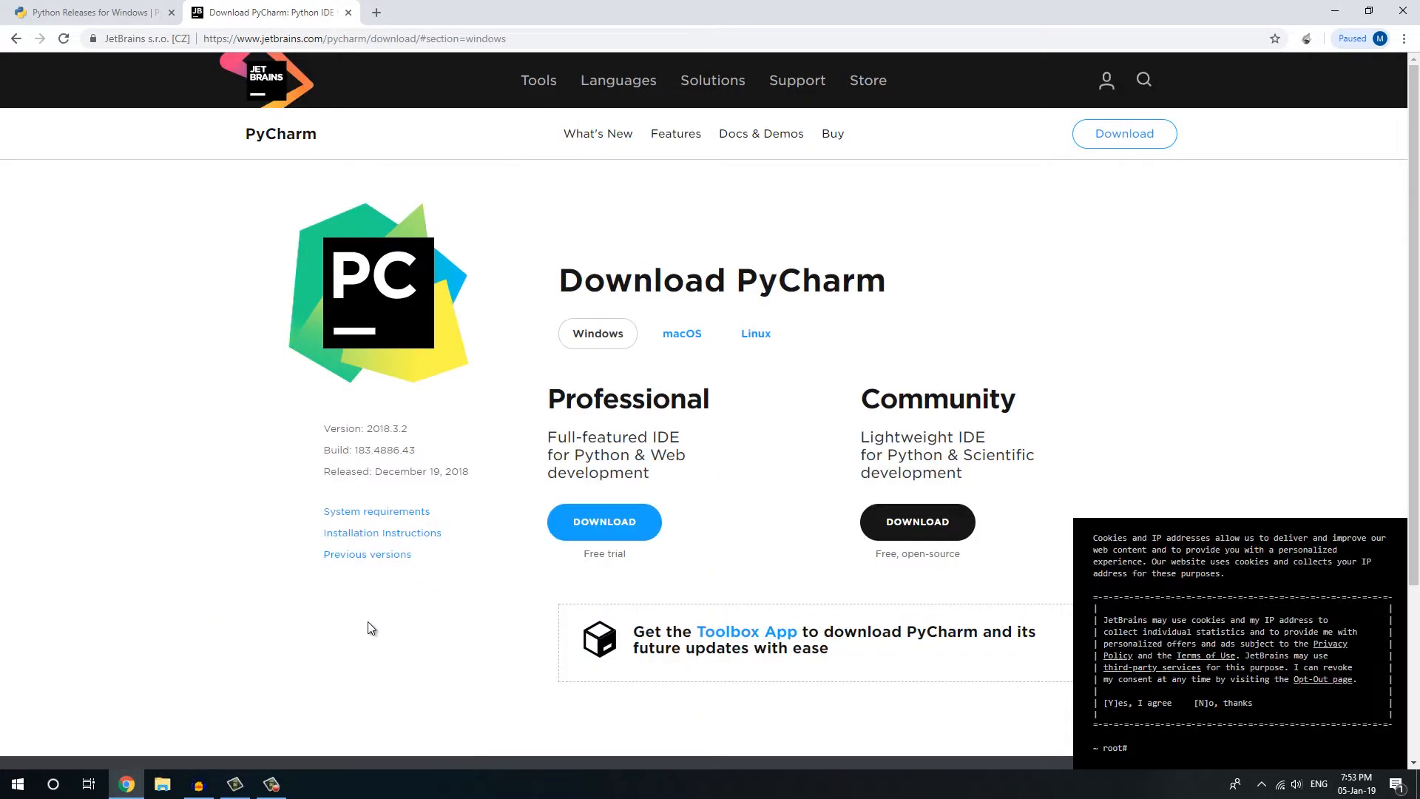
# - Start downloading the Professional edition of PyCharm for Windows and cancel that download
pyautogui.click(632, 529)
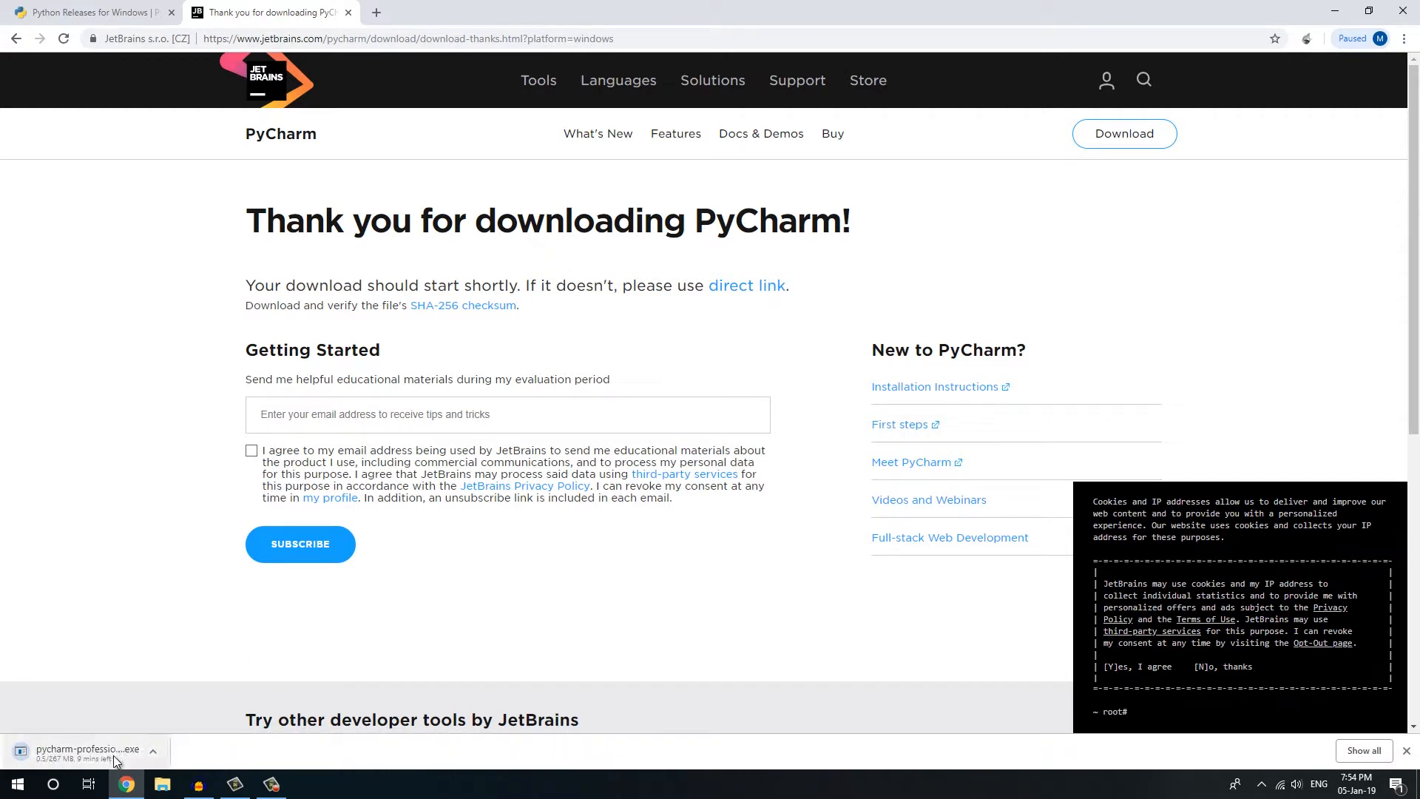
pyautogui.click(154, 751)
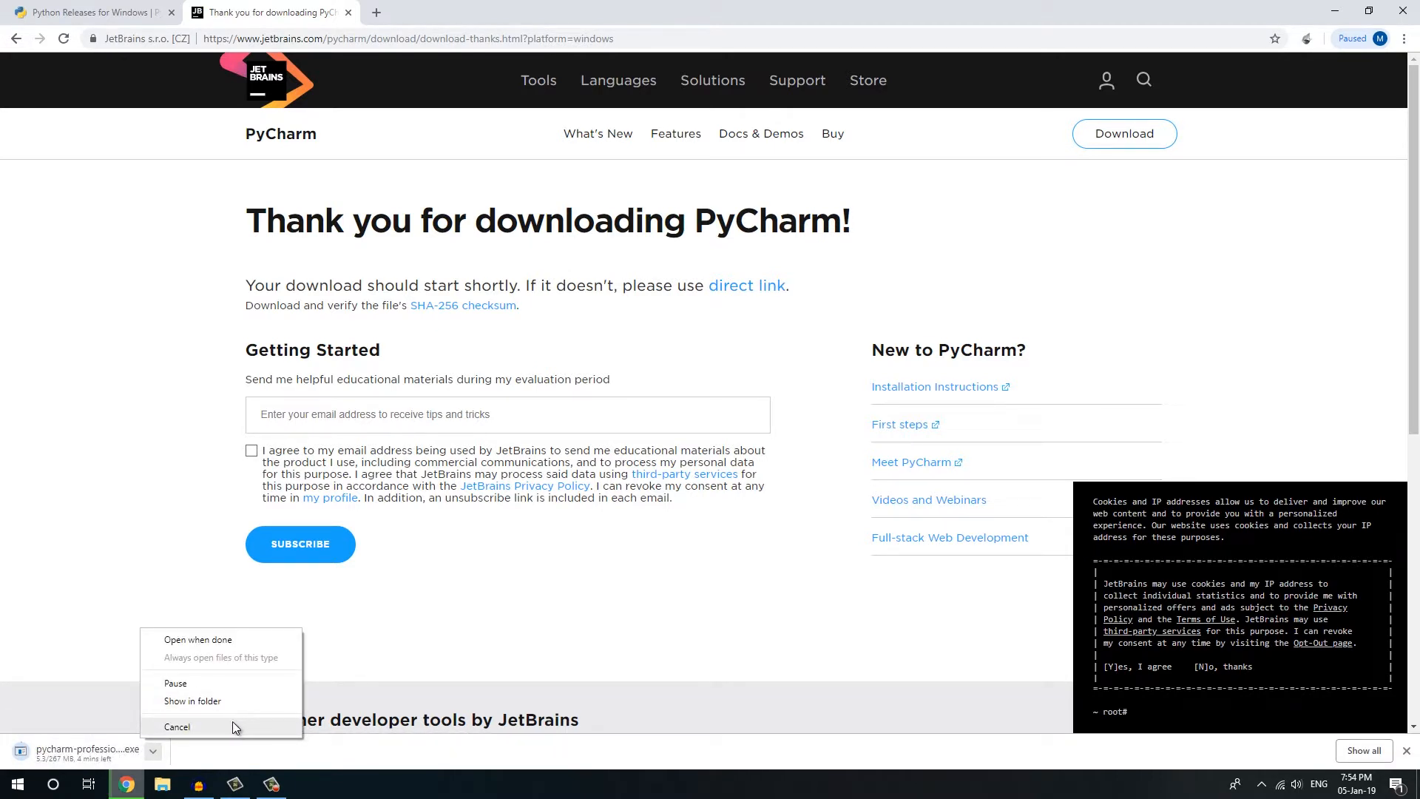
pyautogui.click(233, 726)
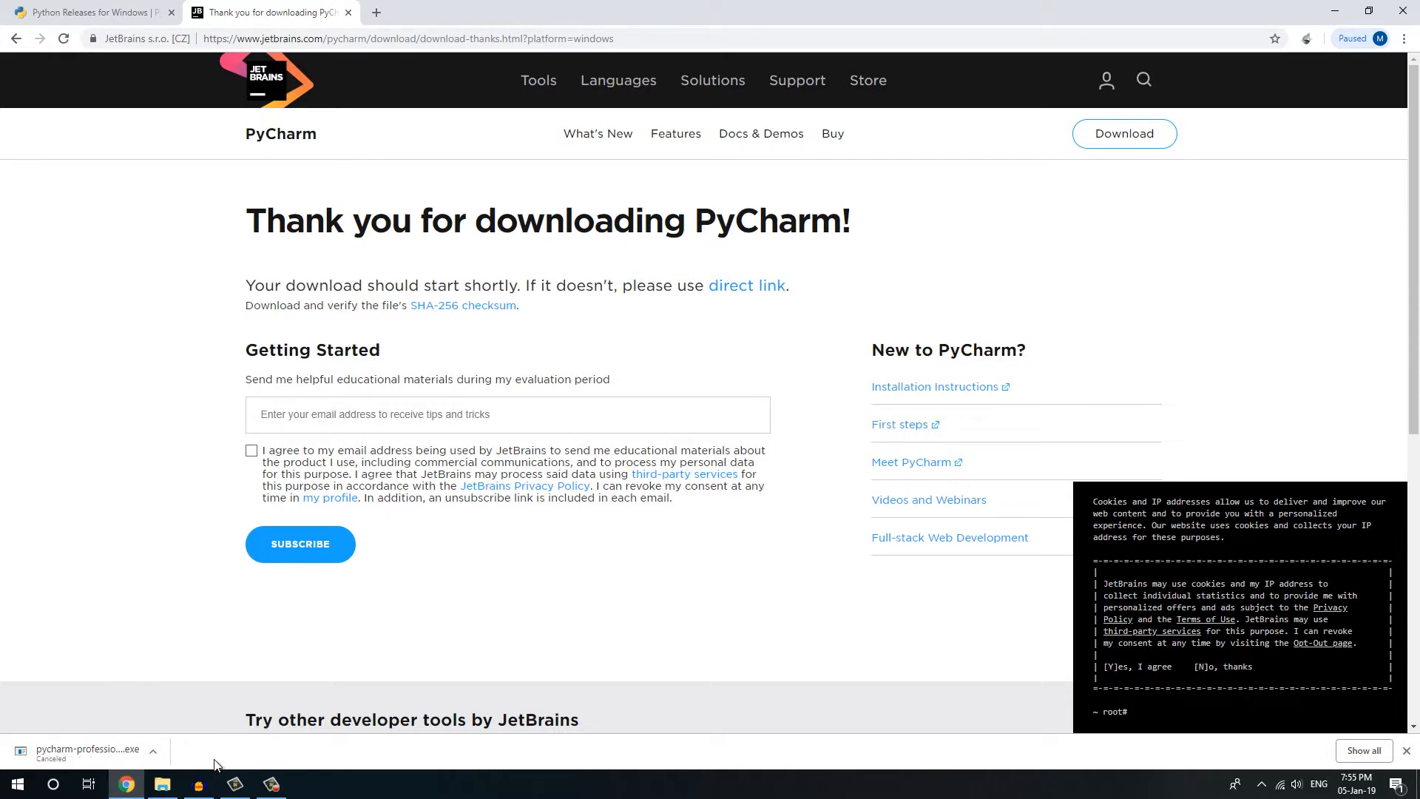
# - Run pycharm-professional-2018.3.2.exe from the Downloads folder in File Explorer, allow the device changes, and proceed to choosing the install location
pyautogui.moveTo(157, 792)
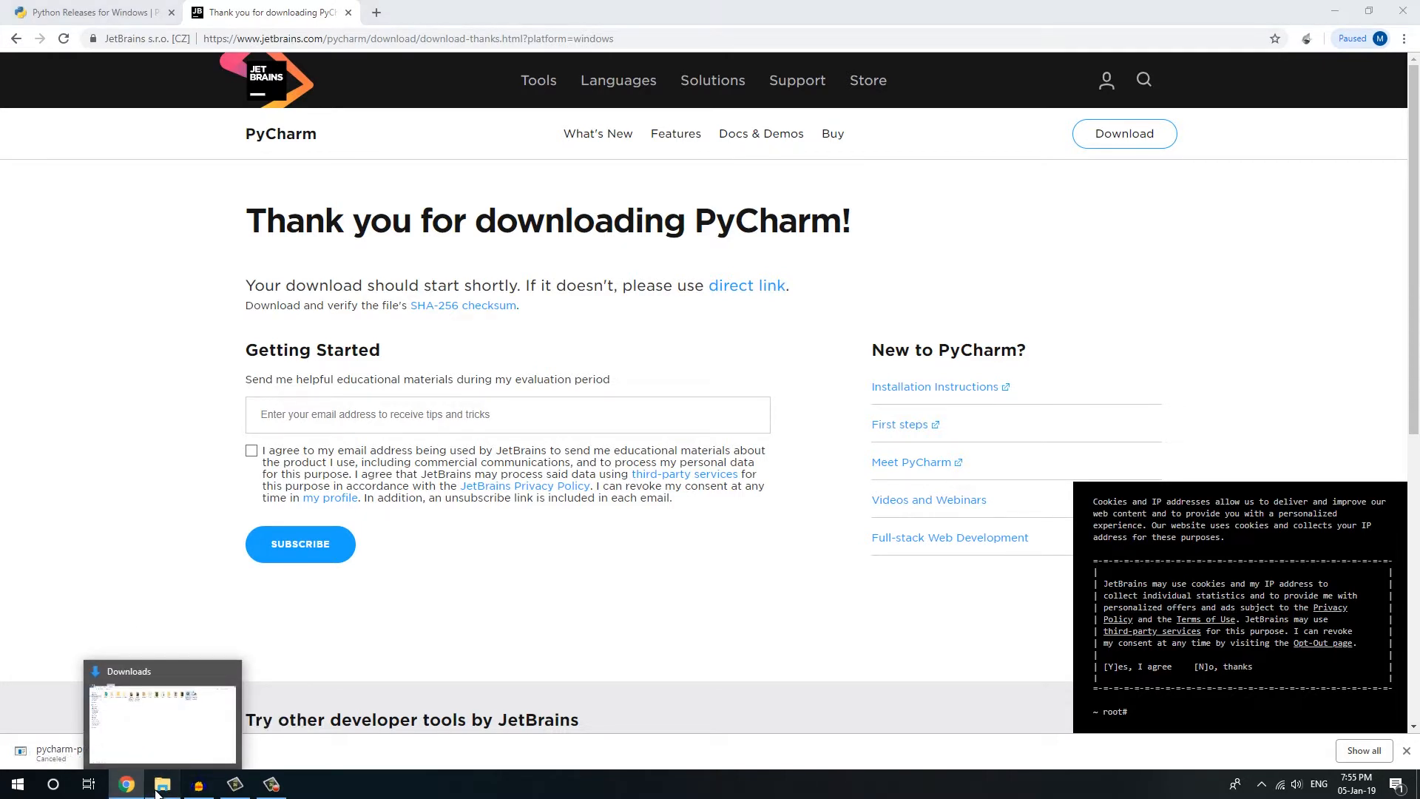
pyautogui.click(157, 792)
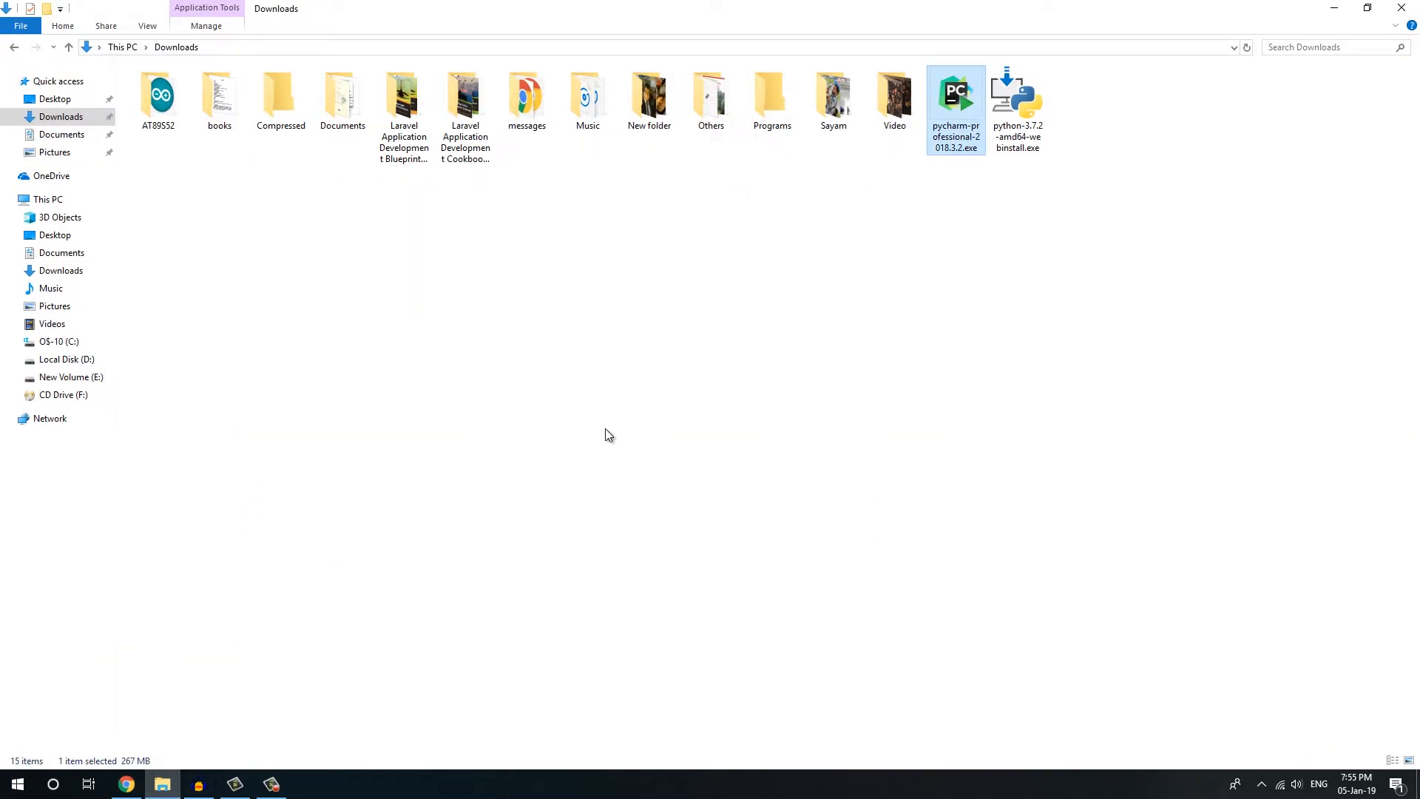
pyautogui.doubleClick(965, 103)
pyautogui.click(634, 478)
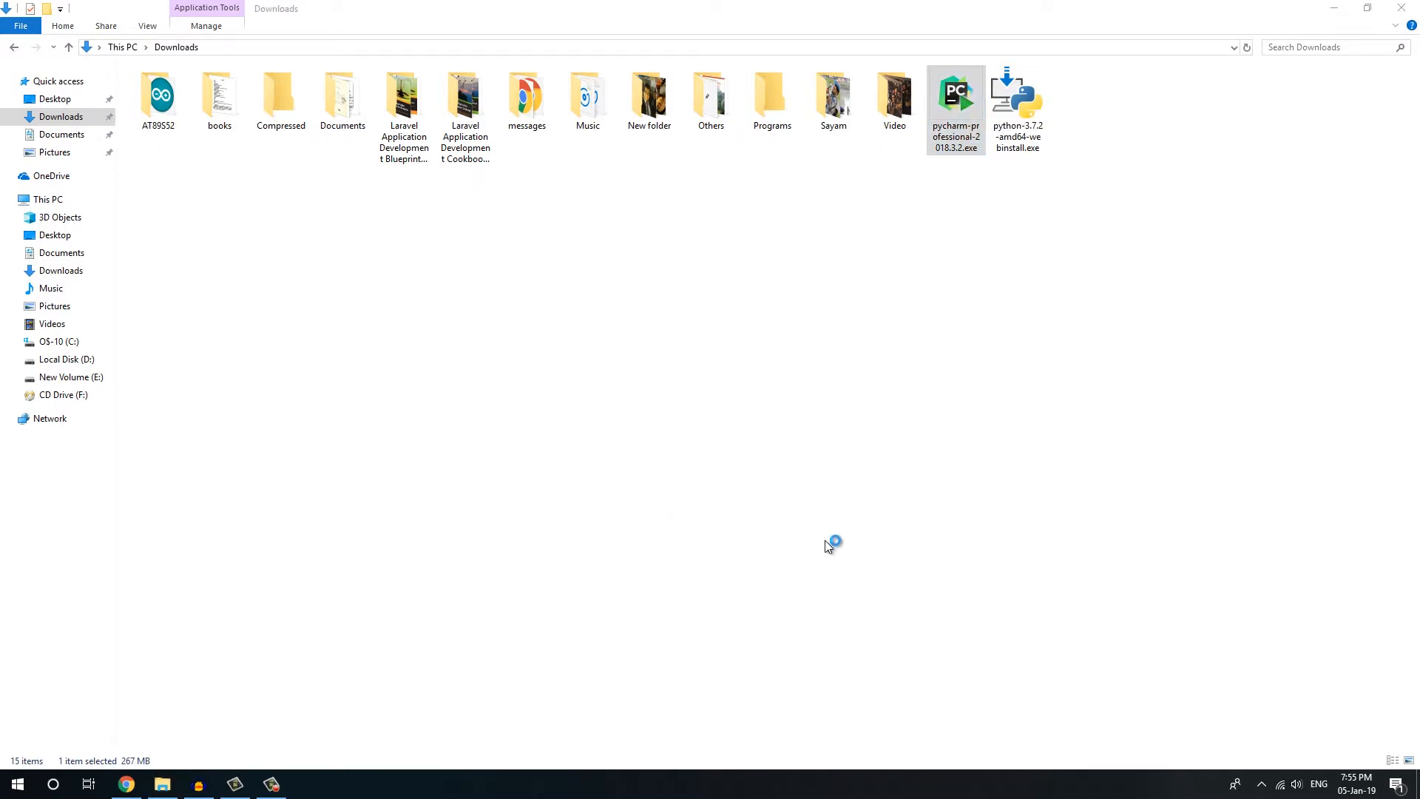
pyautogui.click(792, 510)
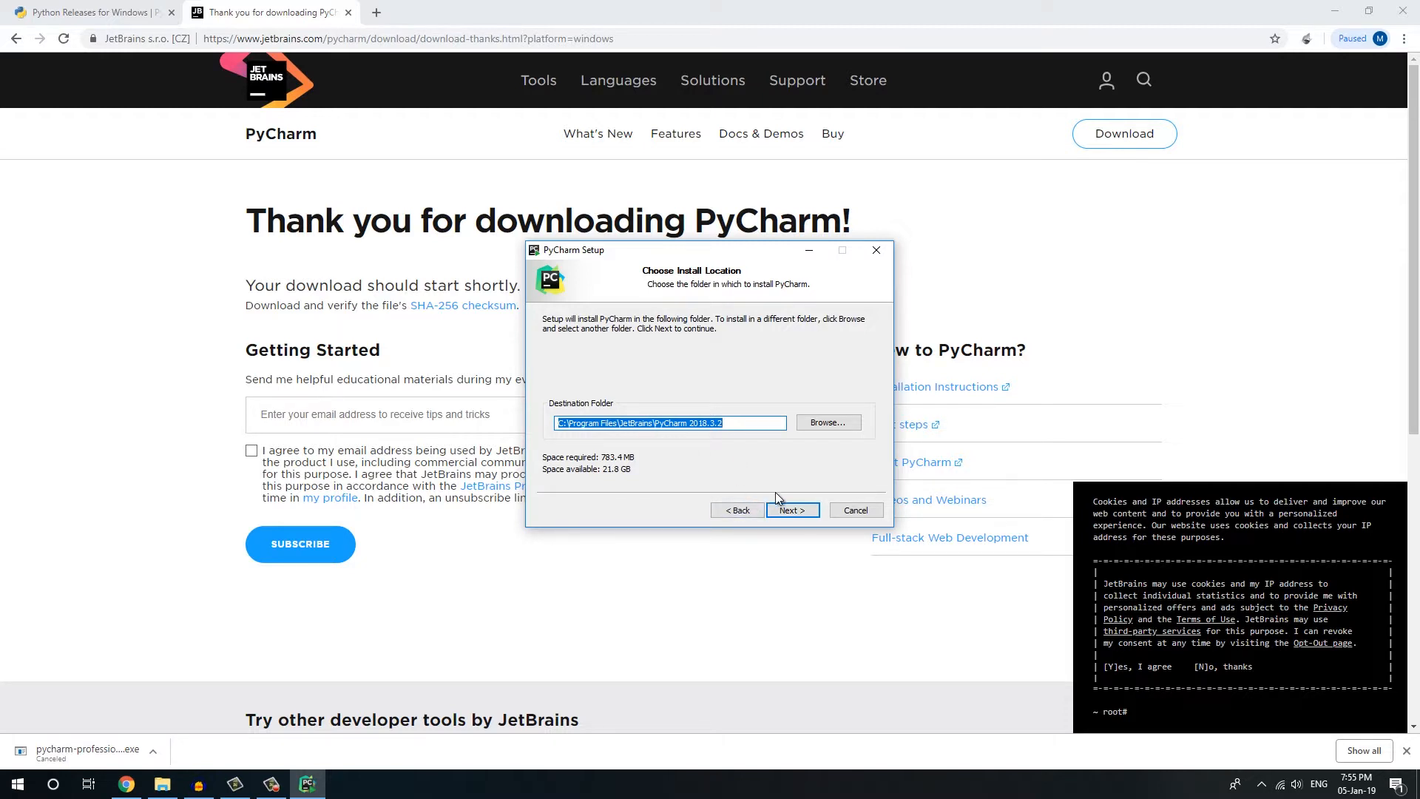
# - Accept the default install folder and enable the 64-bit desktop launcher, "Open Folder as Project", the .py association, and the JRE x86 download
pyautogui.click(798, 516)
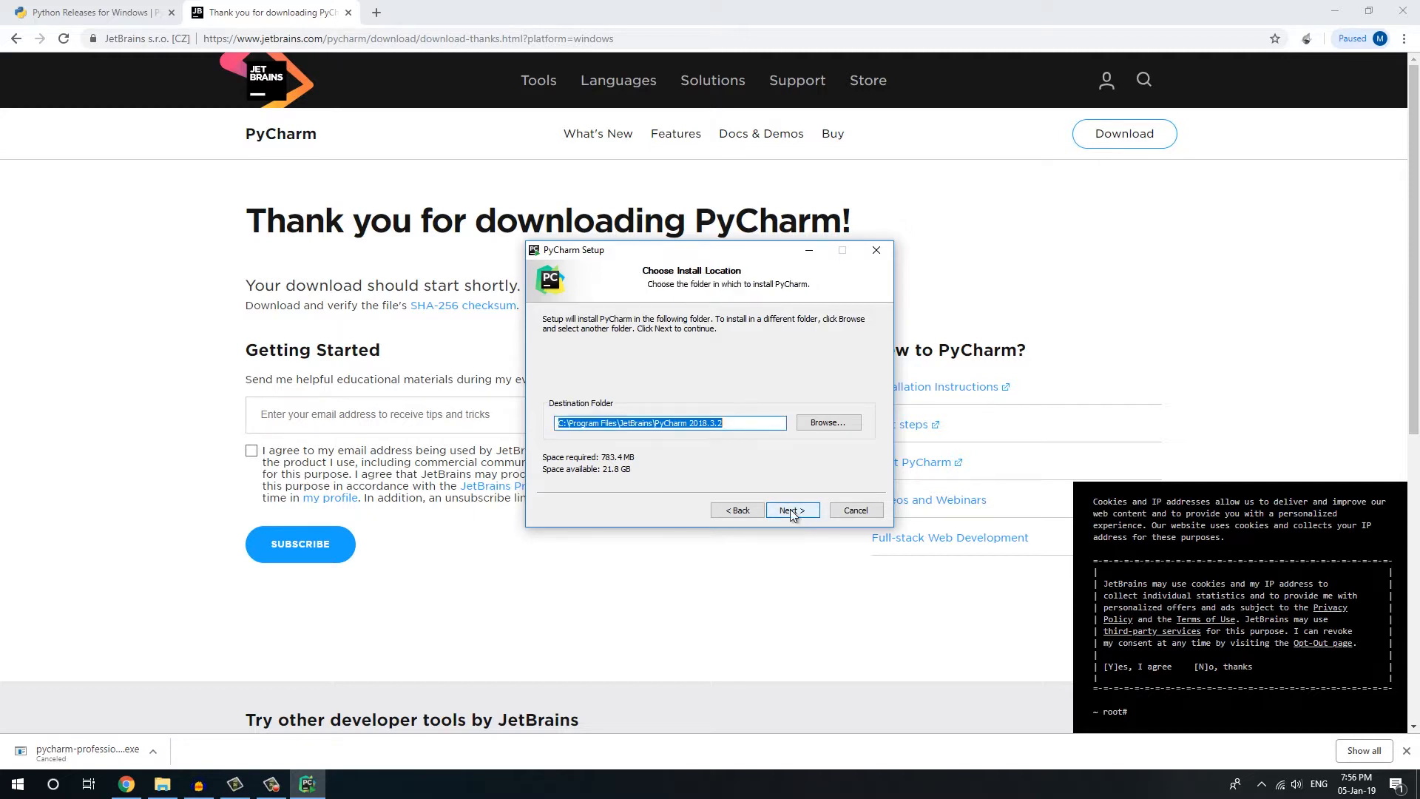
pyautogui.click(793, 511)
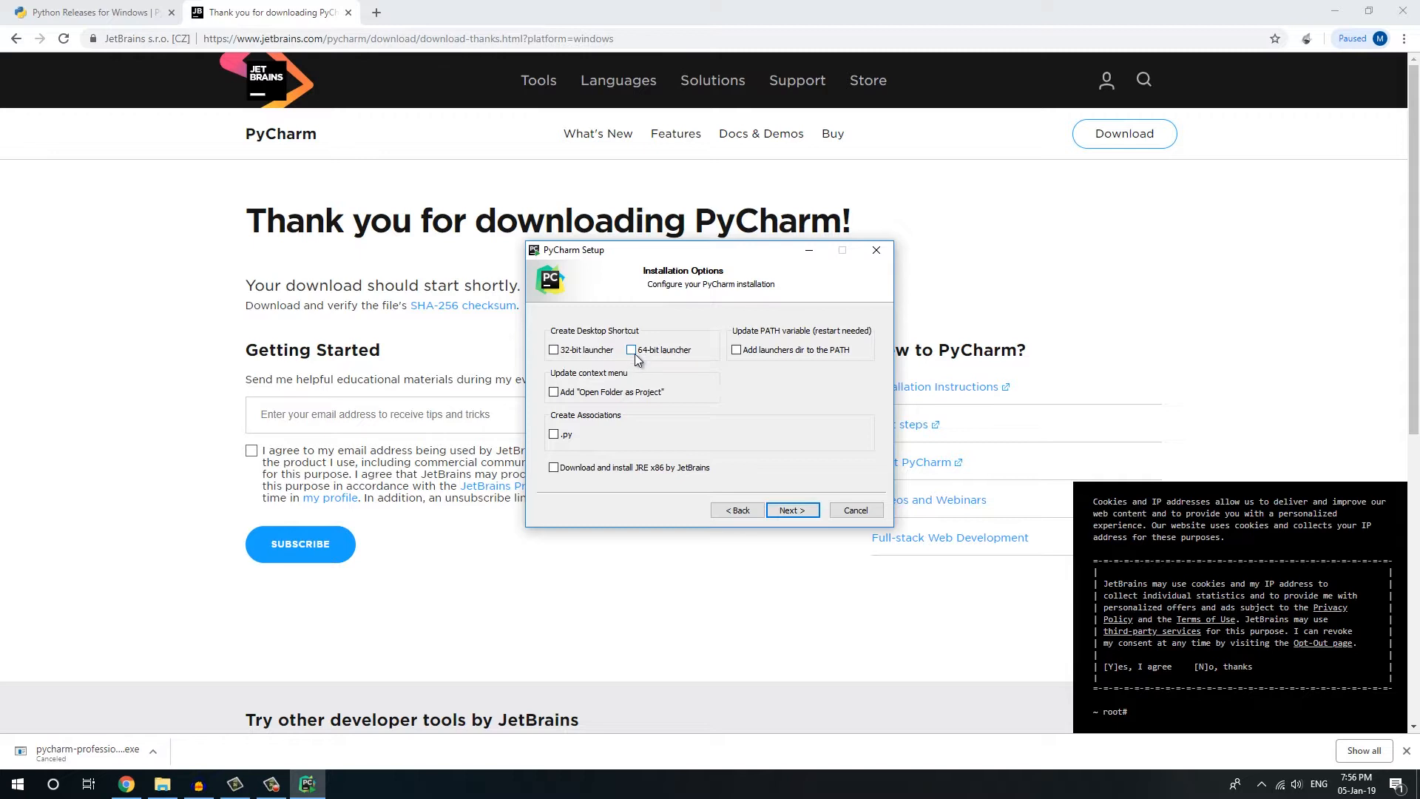
pyautogui.click(636, 352)
pyautogui.click(607, 395)
pyautogui.click(580, 438)
pyautogui.click(676, 474)
pyautogui.click(793, 511)
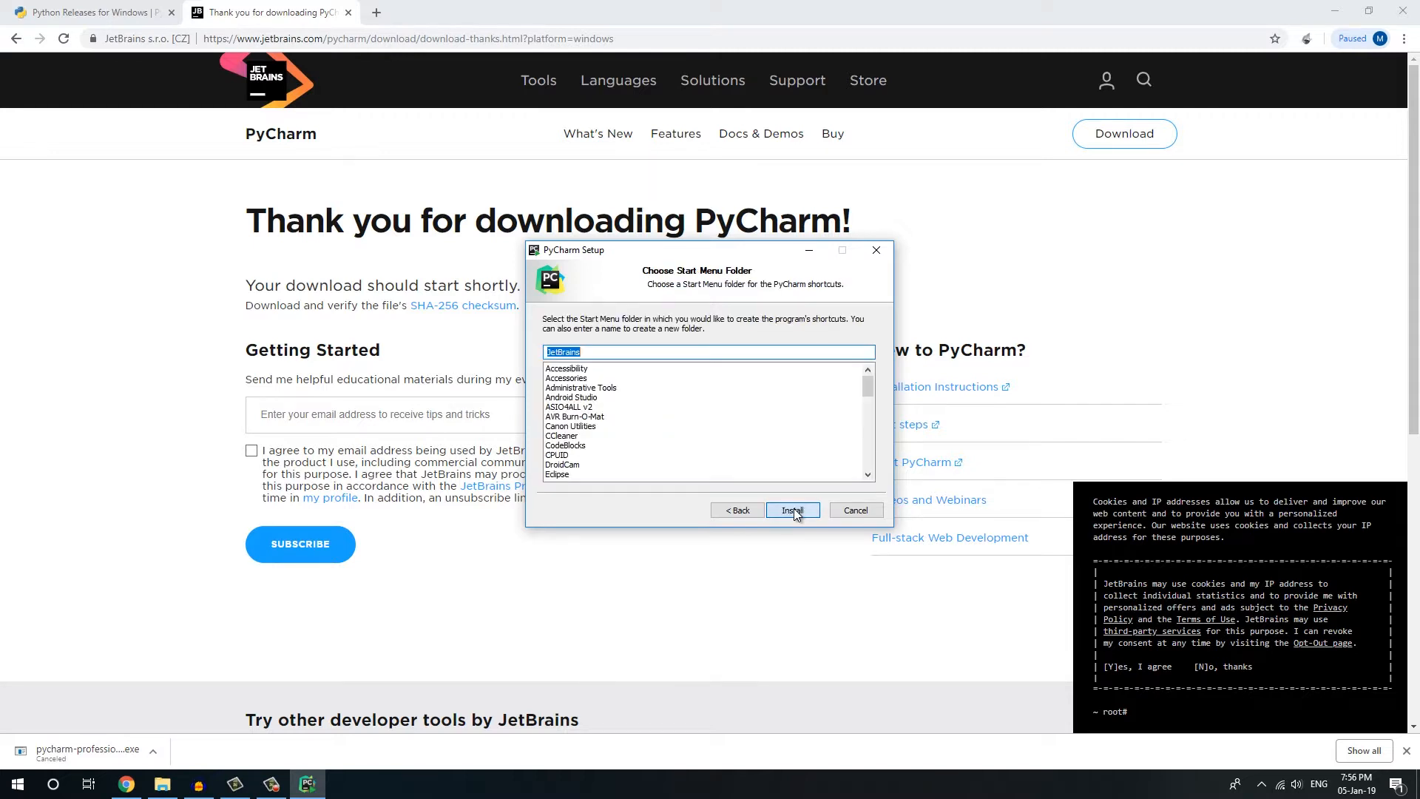
# - Install PyCharm using the JetBrains Start Menu folder and finish the setup with the Reboot now option
pyautogui.click(793, 510)
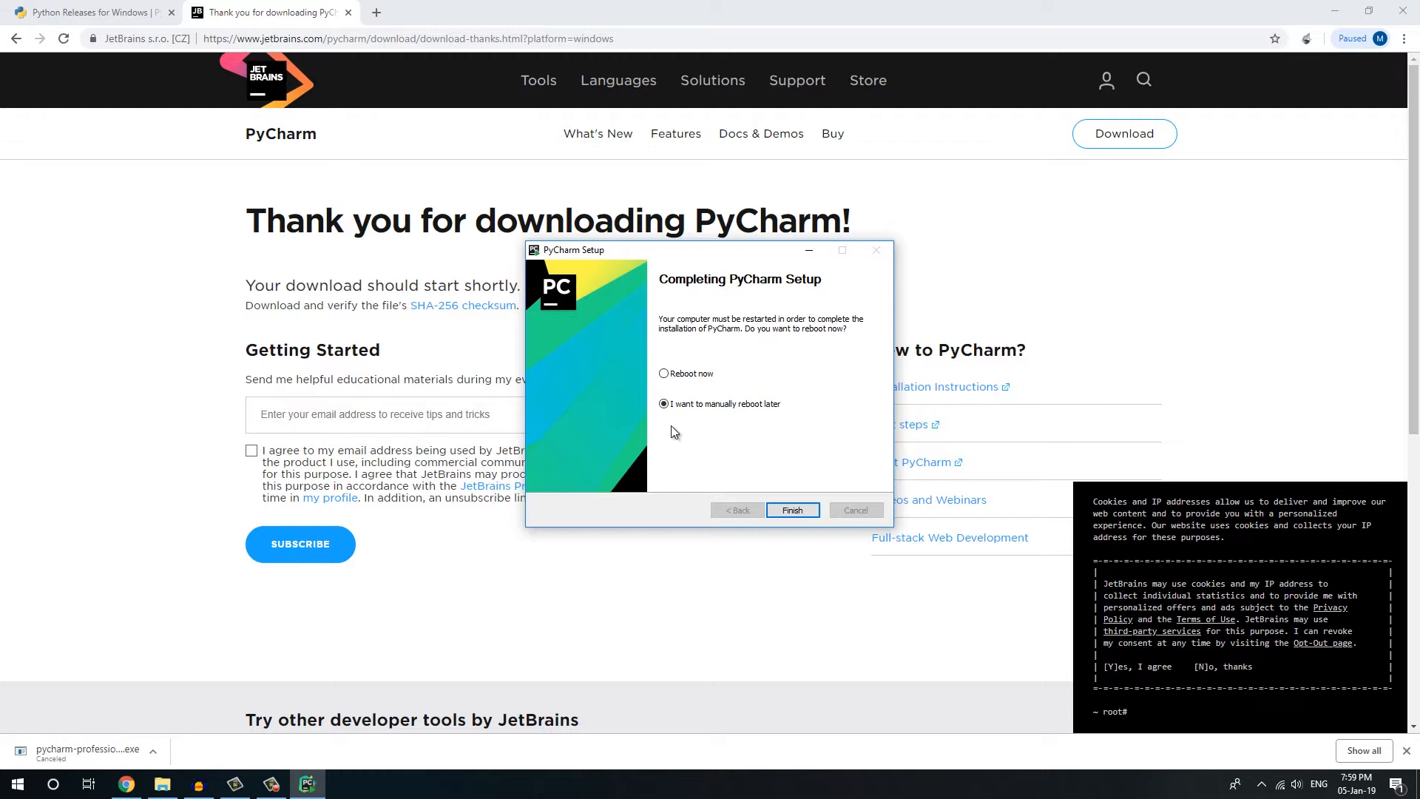
pyautogui.click(692, 374)
pyautogui.click(792, 510)
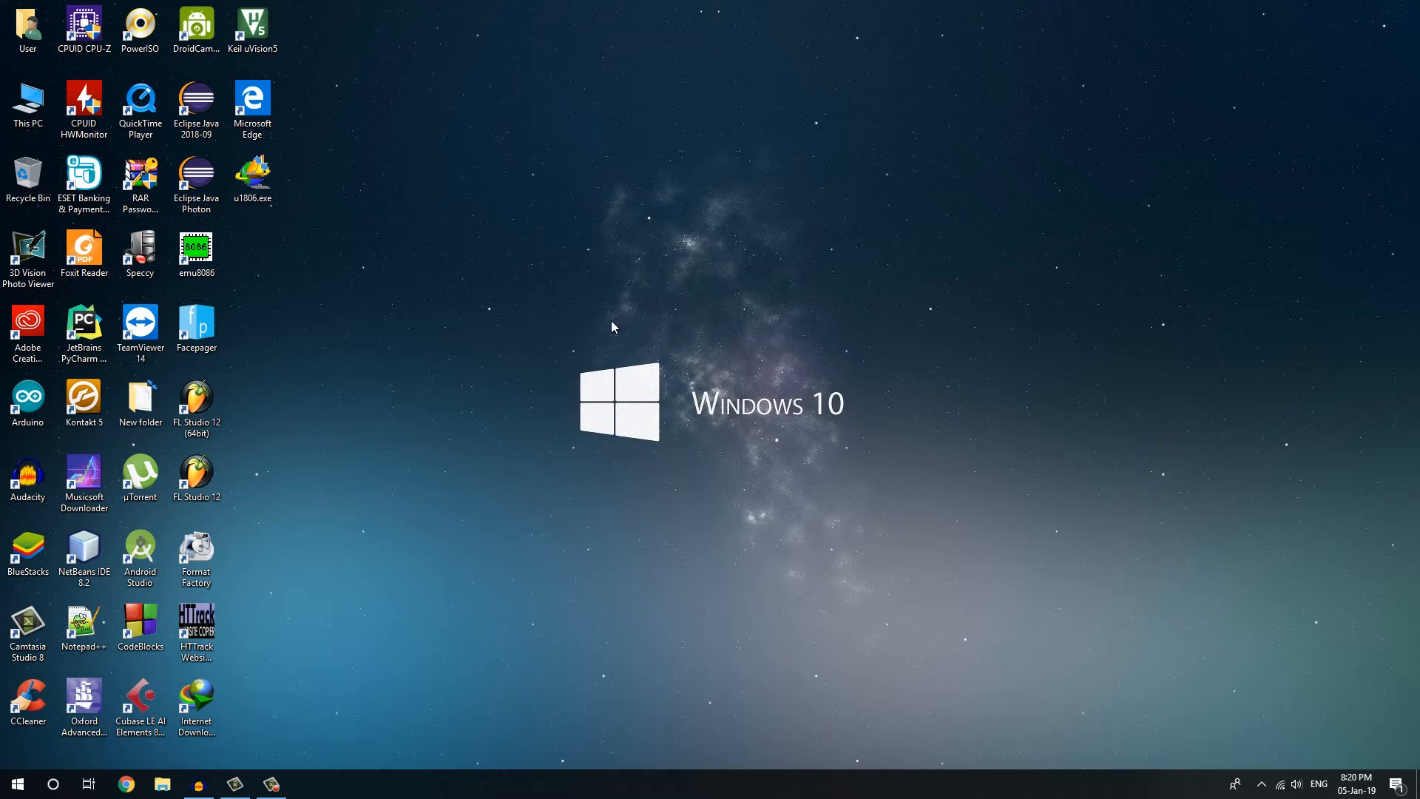
# - Launch PyCharm from the desktop without importing settings, skip the remaining customization with defaults, and start the free evaluation
pyautogui.doubleClick(84, 325)
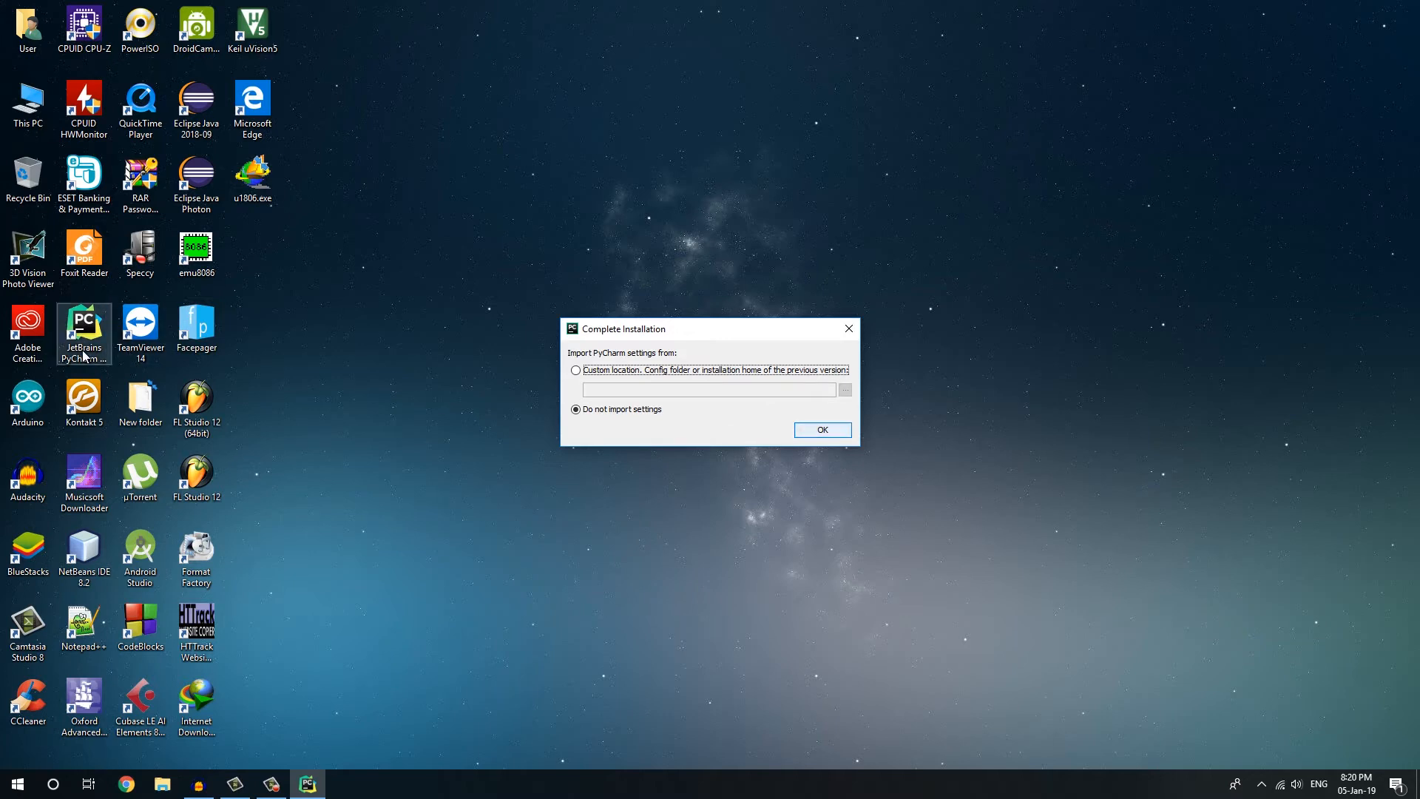
pyautogui.click(817, 432)
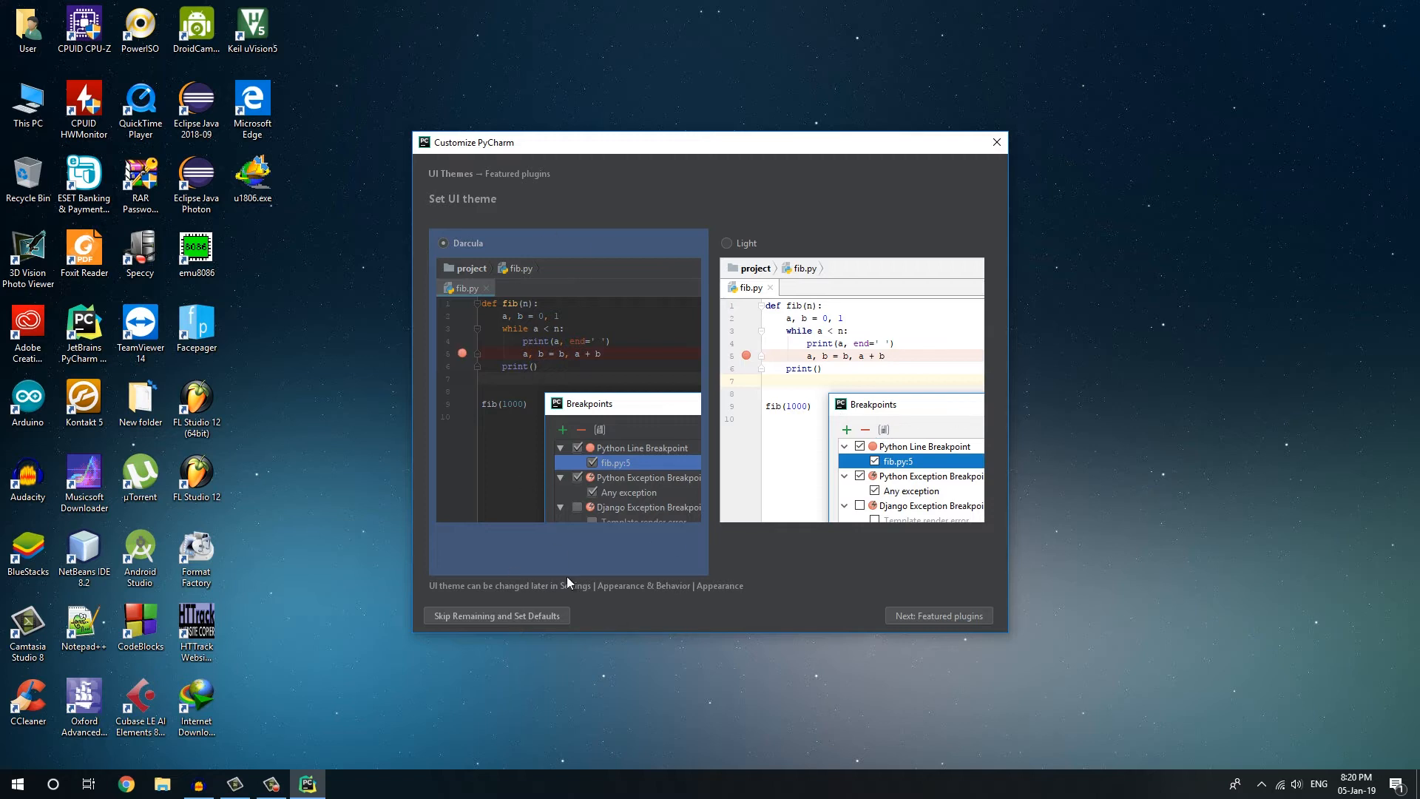
pyautogui.click(537, 613)
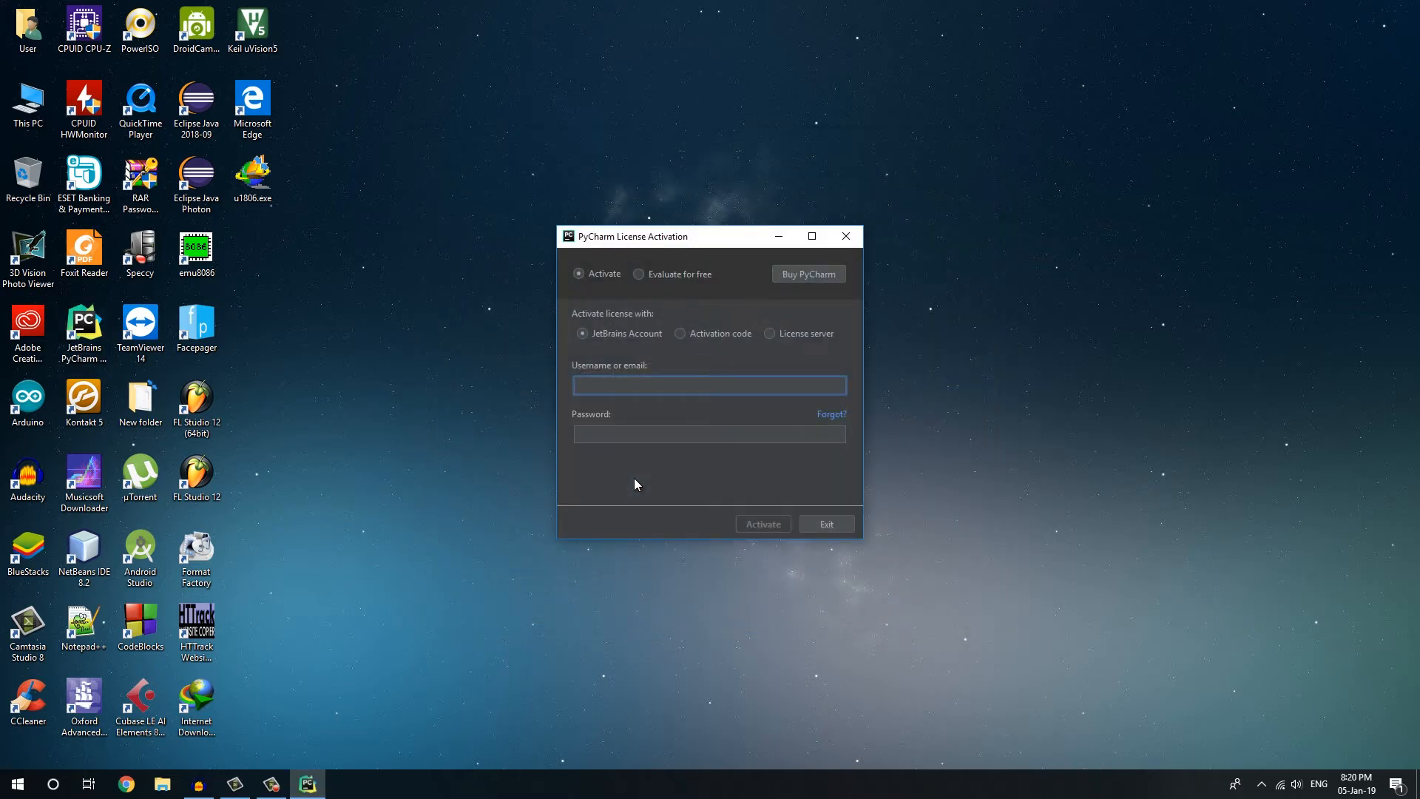
pyautogui.click(639, 274)
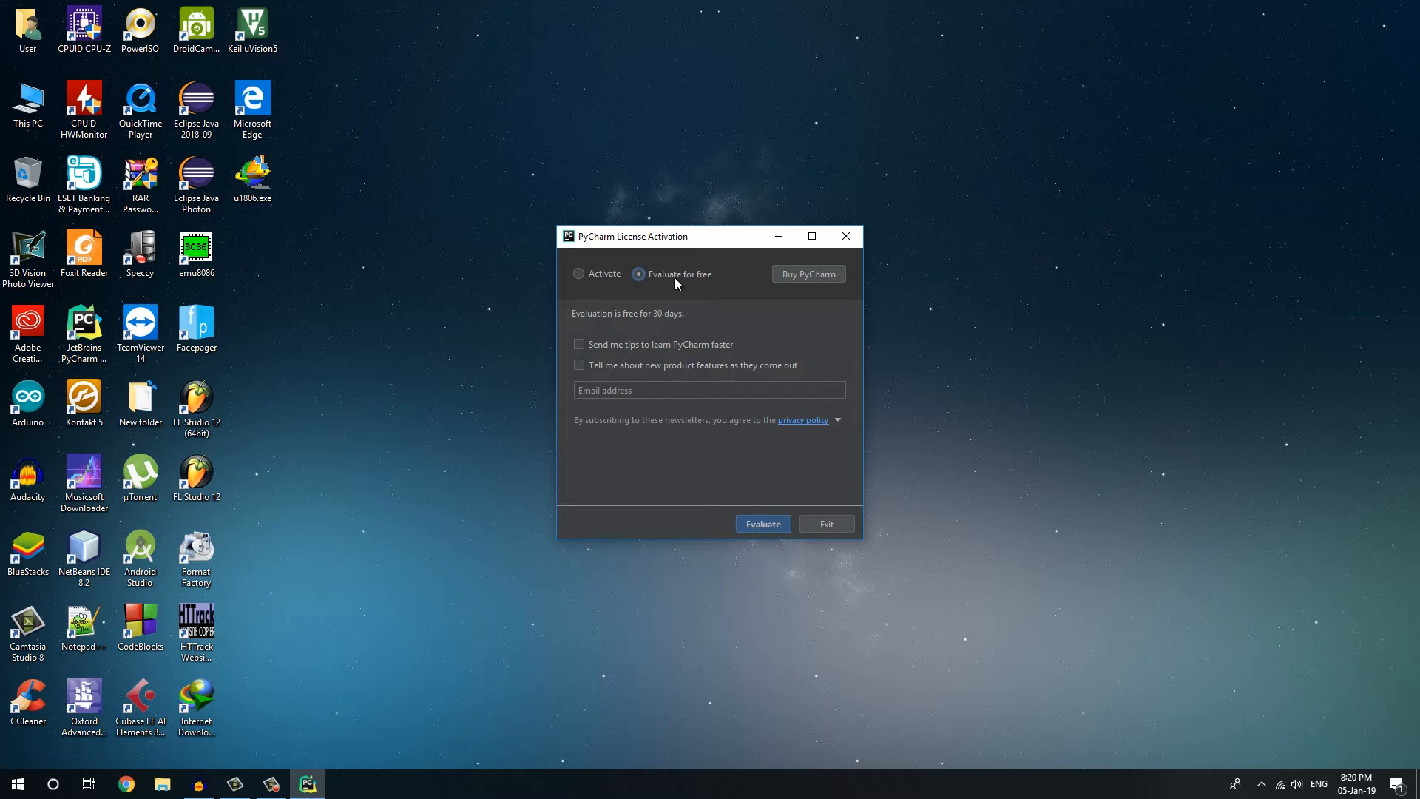
pyautogui.click(759, 523)
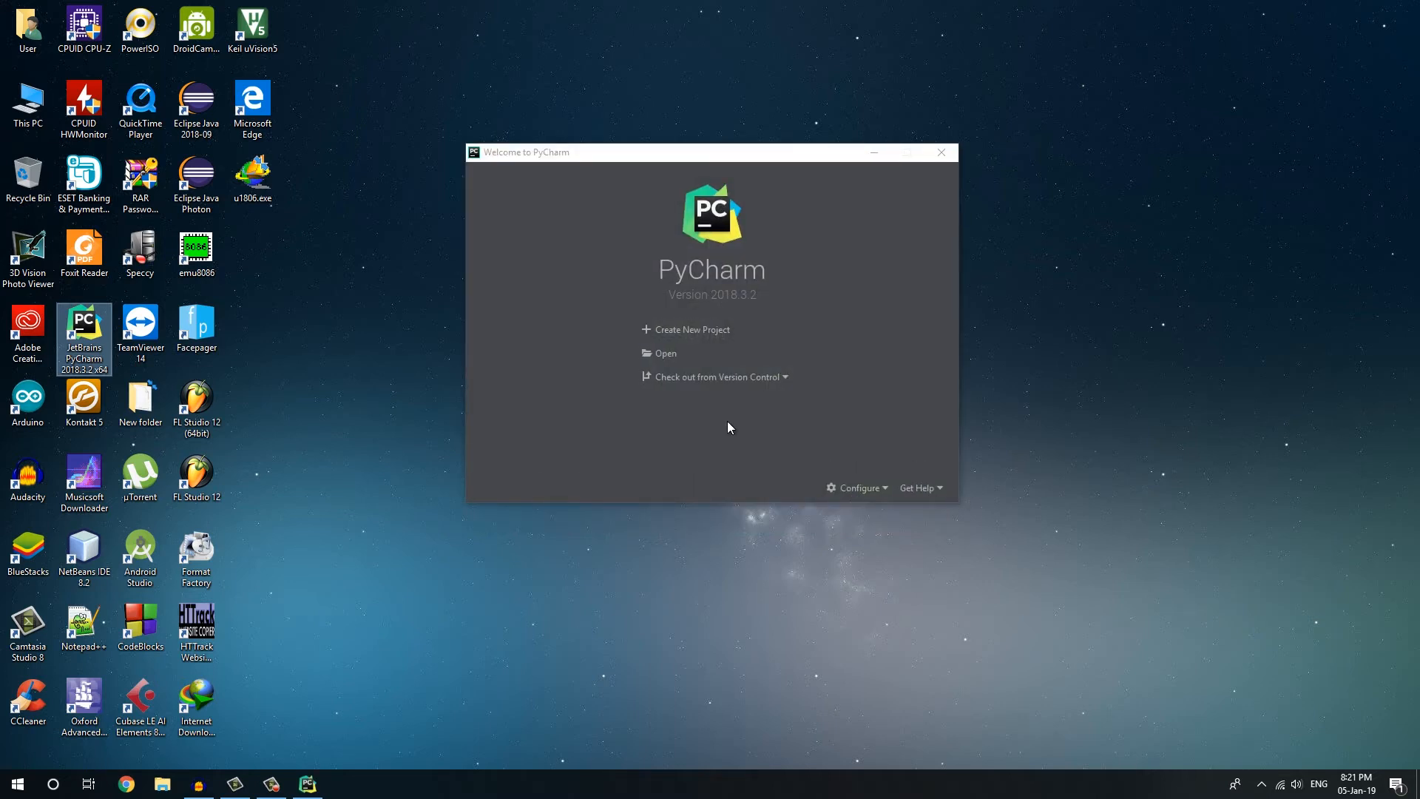
# - Create a Pure Python project named random in the PycharmProjects folder, dismiss the Tip of the Day, and maximize the project window
pyautogui.click(701, 334)
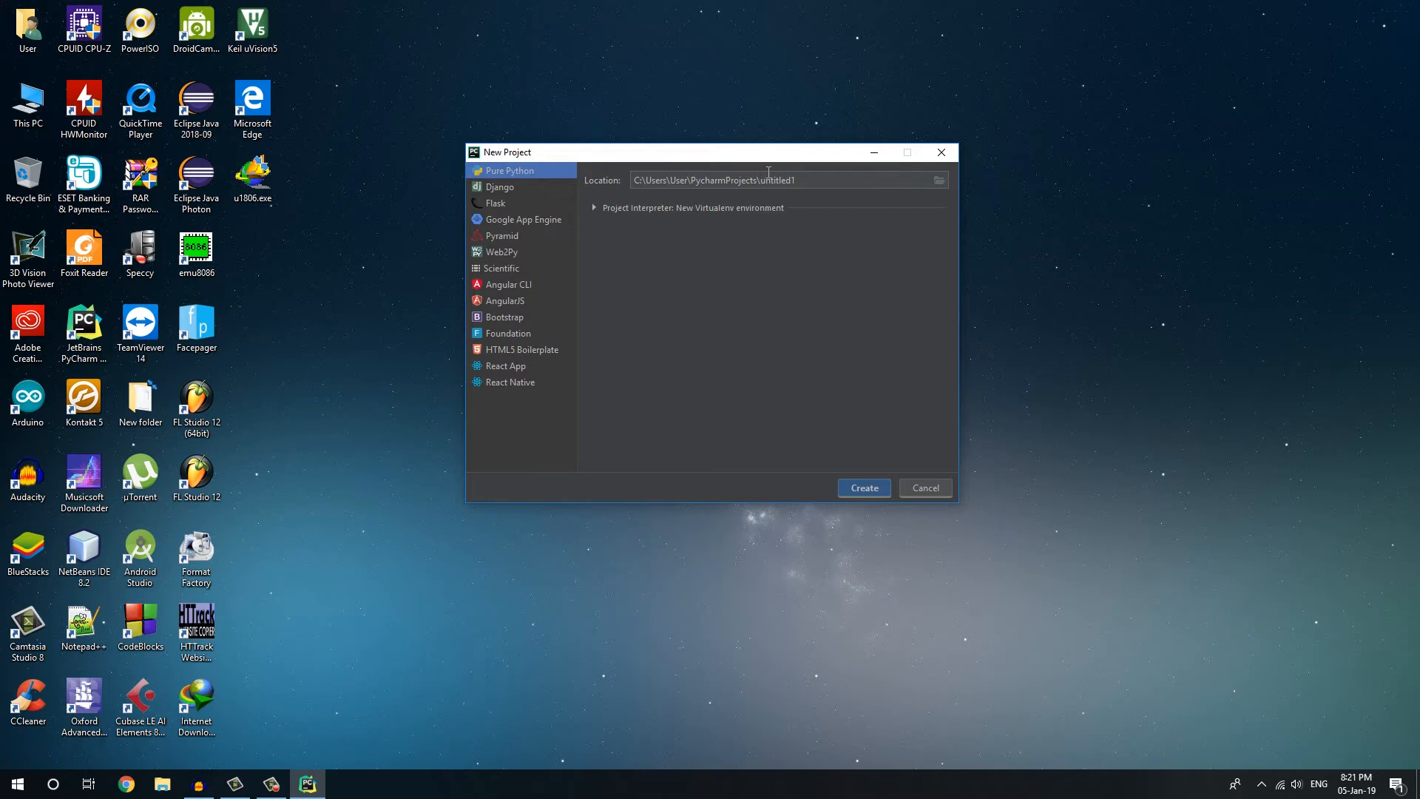
pyautogui.click(939, 180)
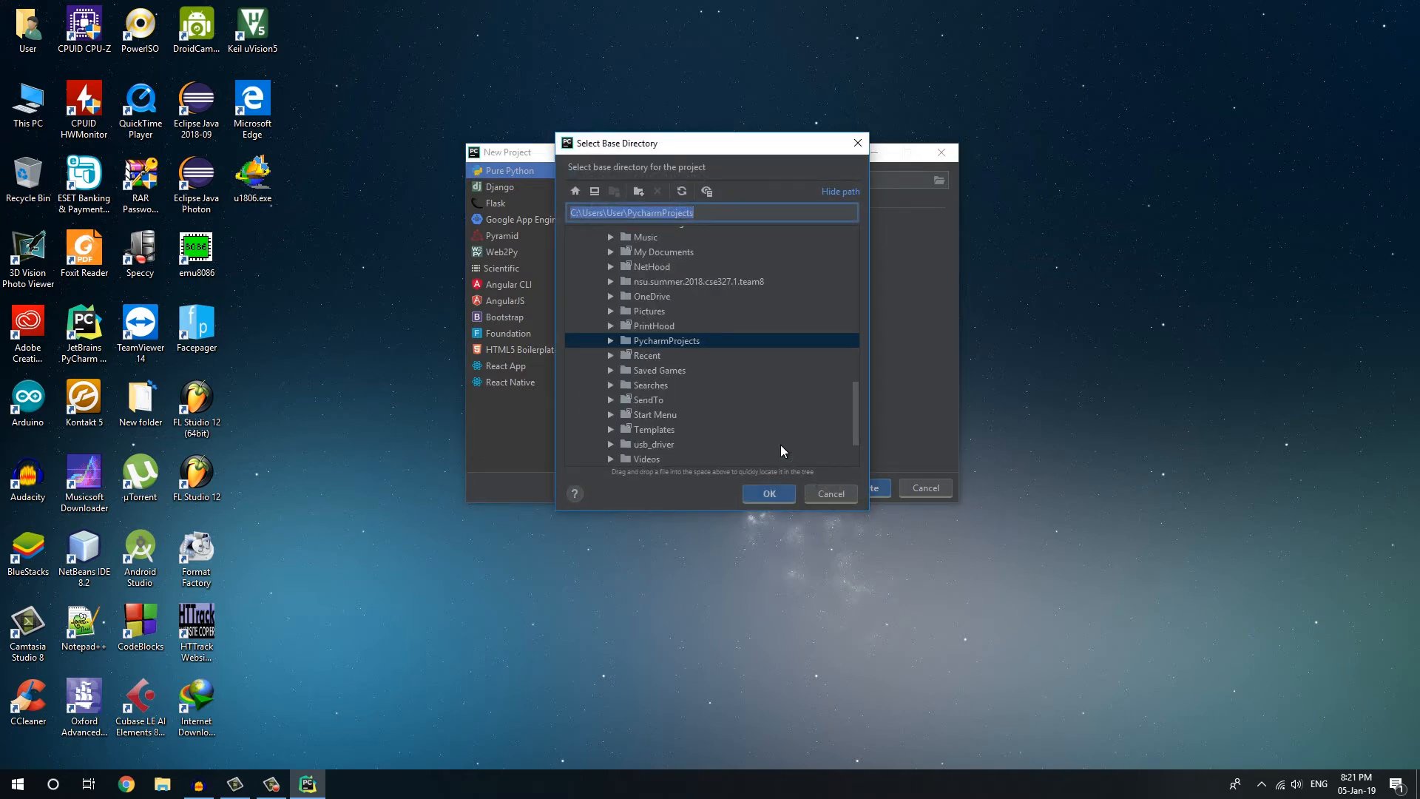
pyautogui.click(842, 497)
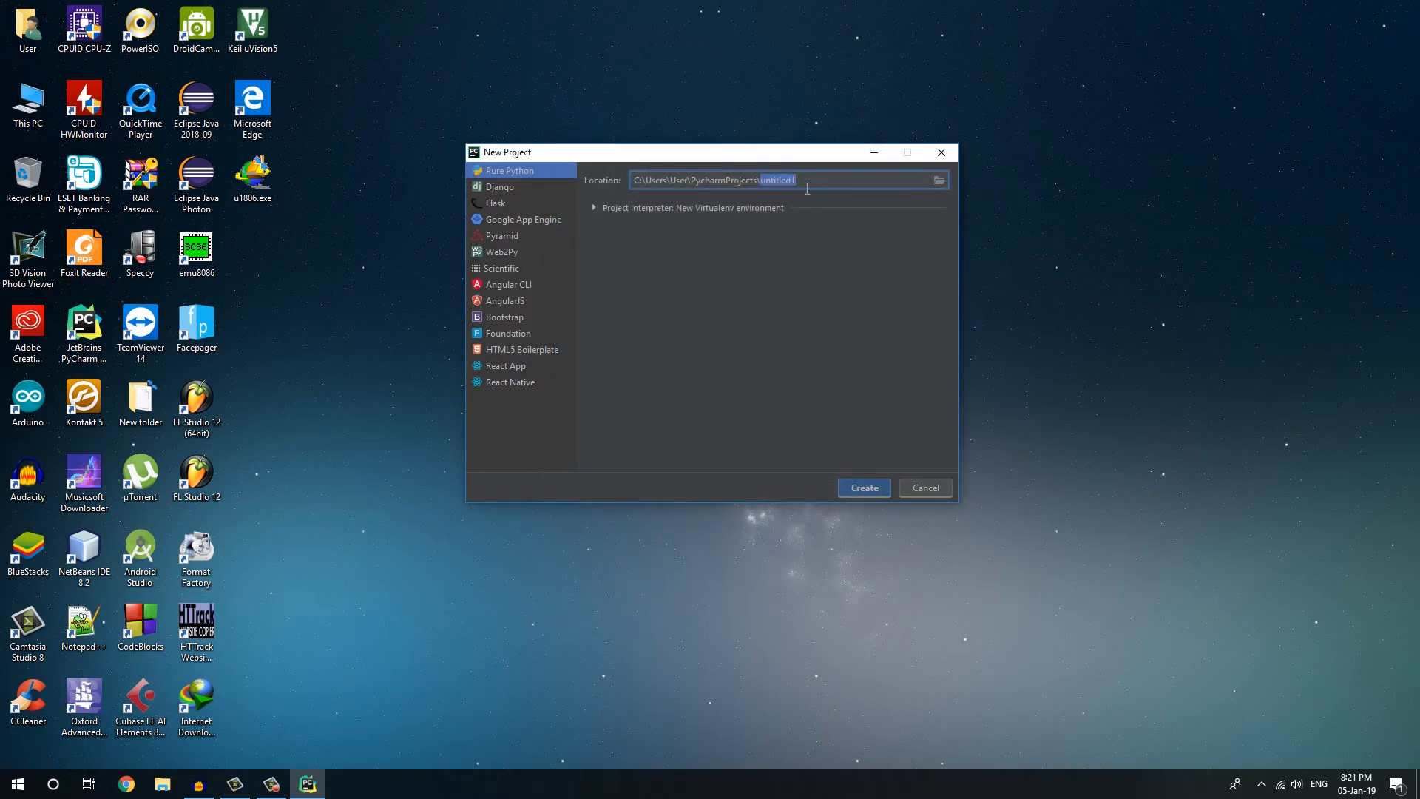
pyautogui.write('random')
pyautogui.click(865, 488)
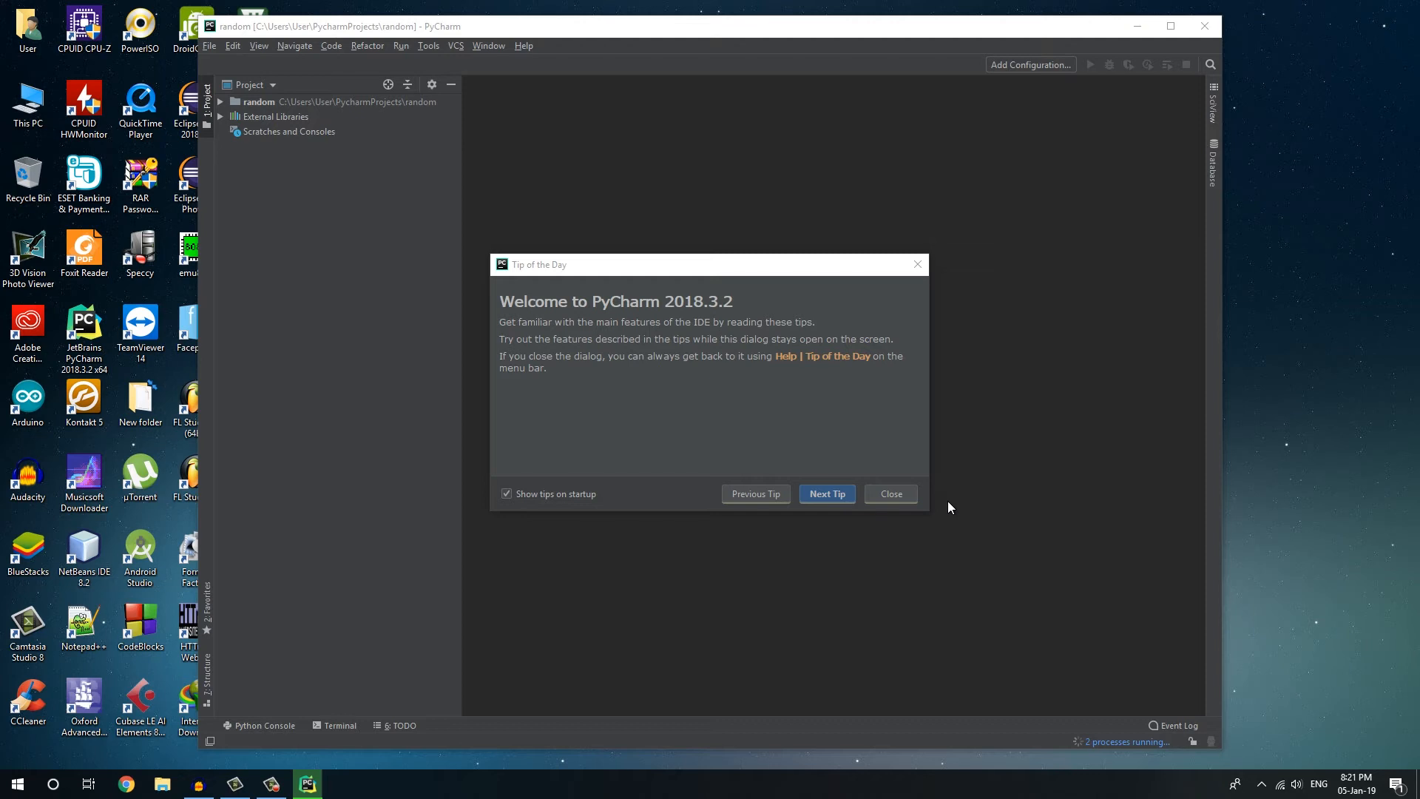
pyautogui.click(901, 499)
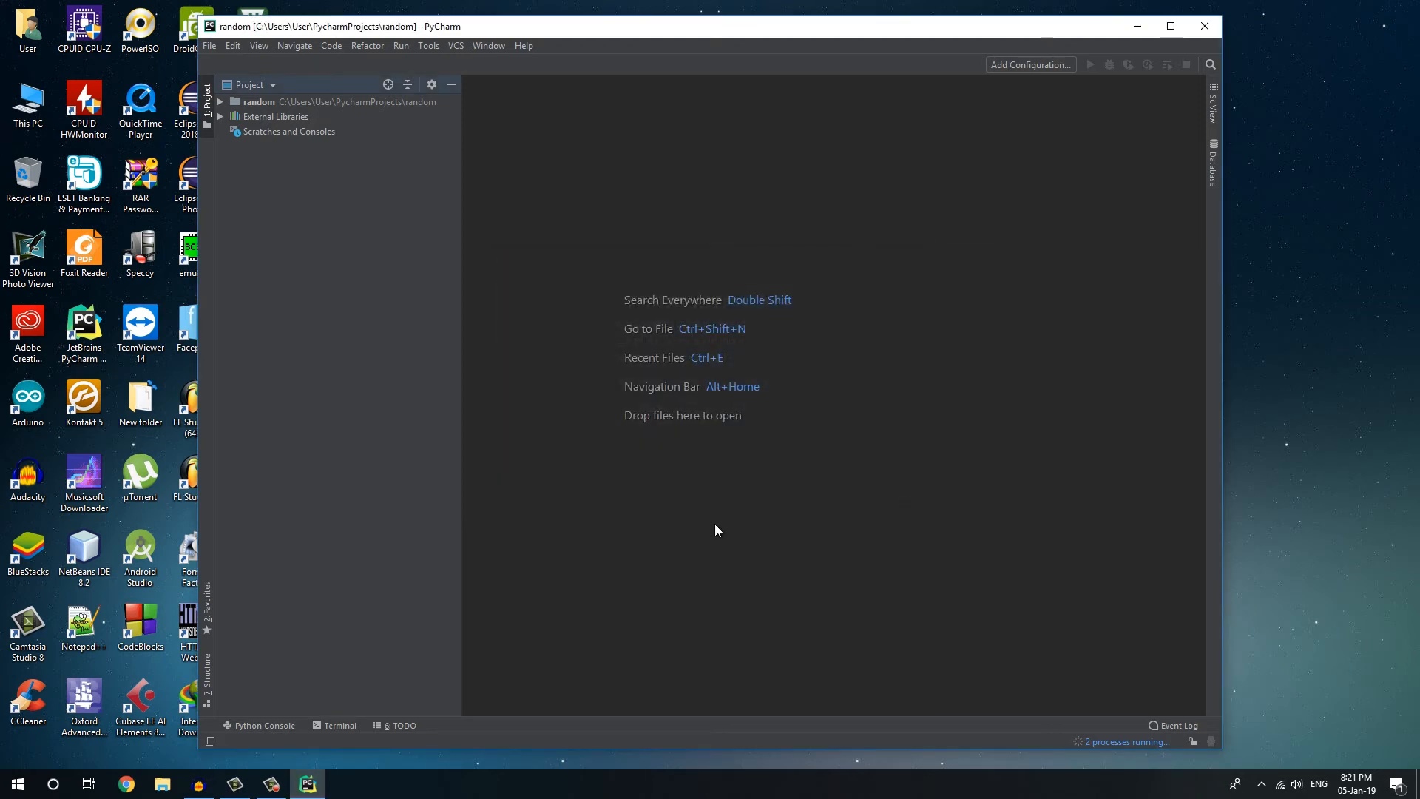
pyautogui.doubleClick(633, 24)
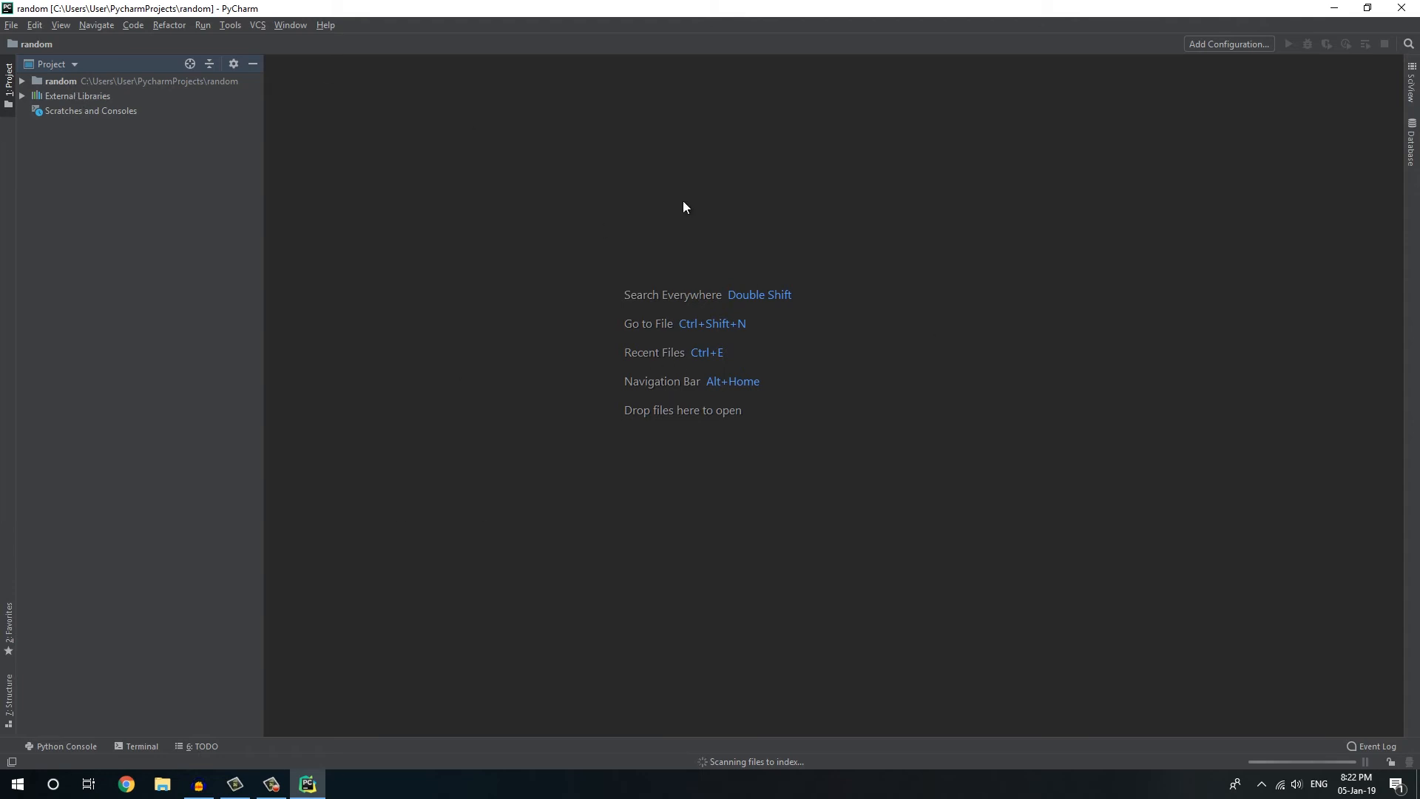
# - Add a new Python file named newProject to the random project folder
pyautogui.click(72, 77)
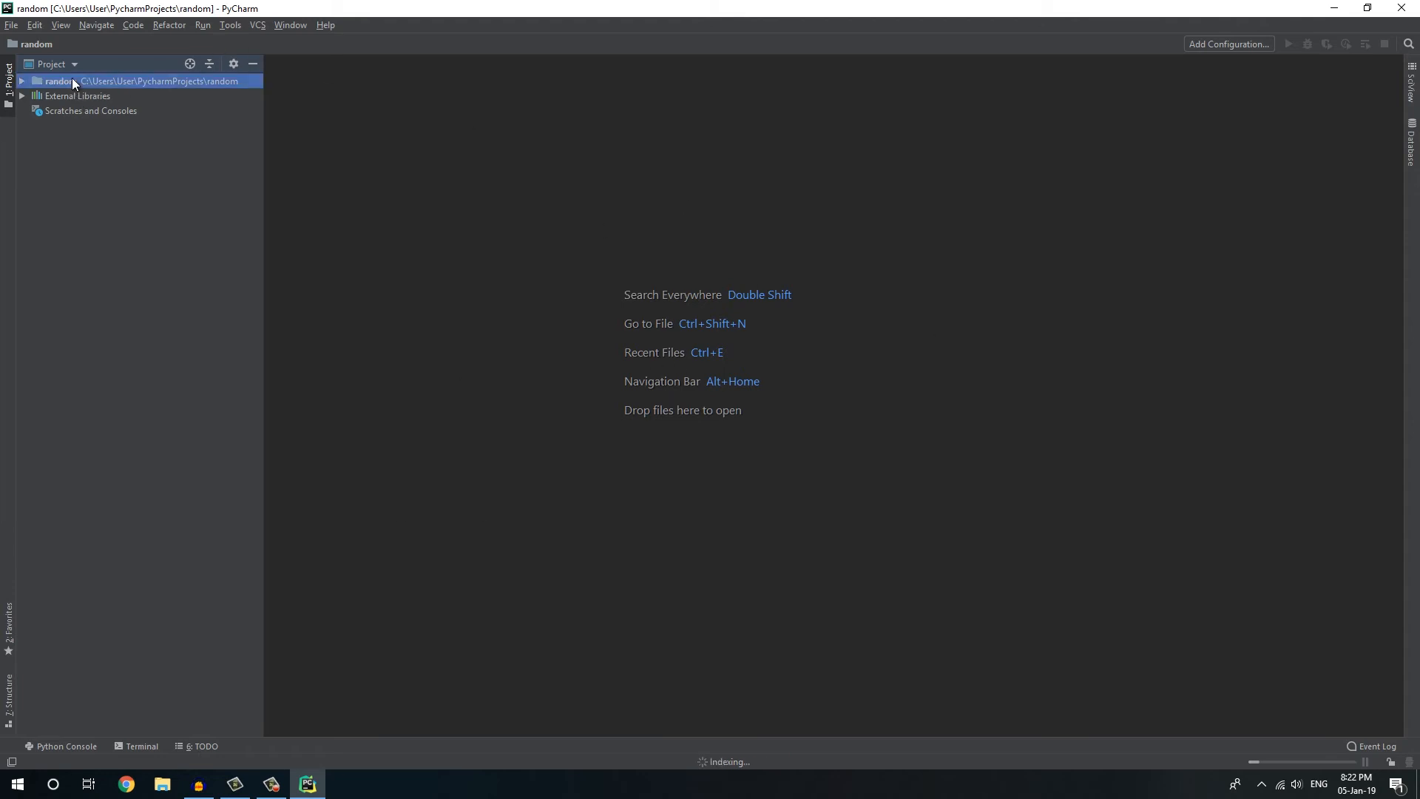
pyautogui.rightClick(74, 80)
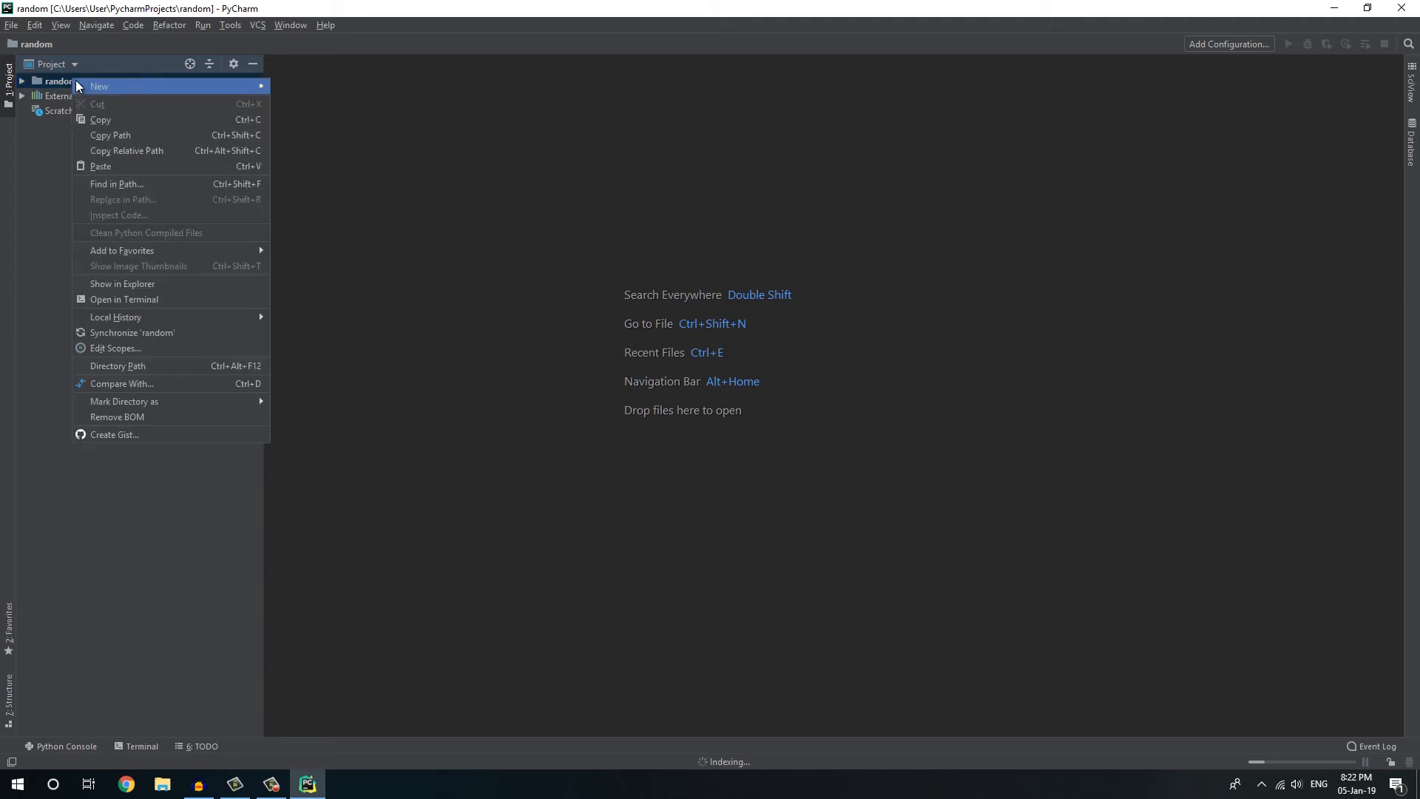
pyautogui.moveTo(91, 86)
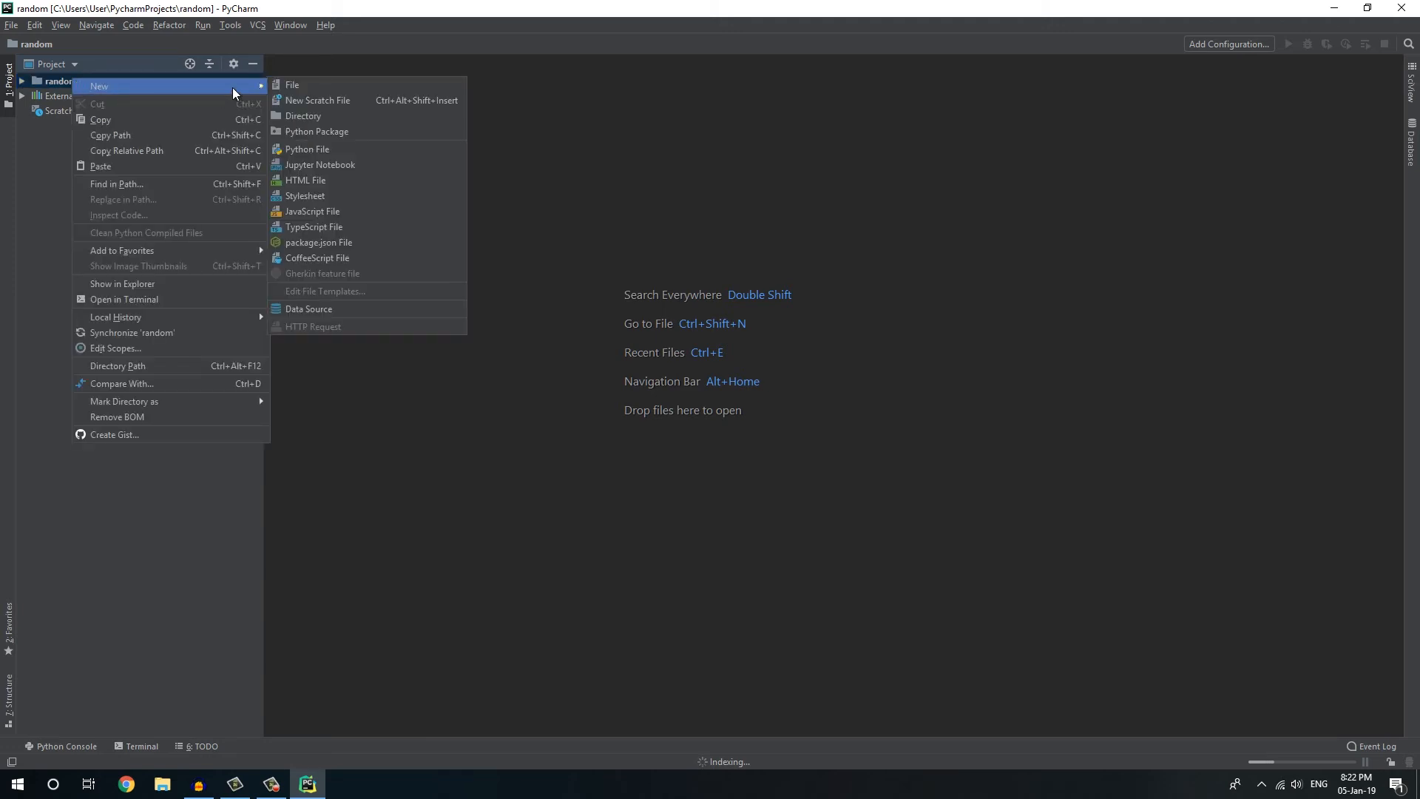
pyautogui.click(349, 150)
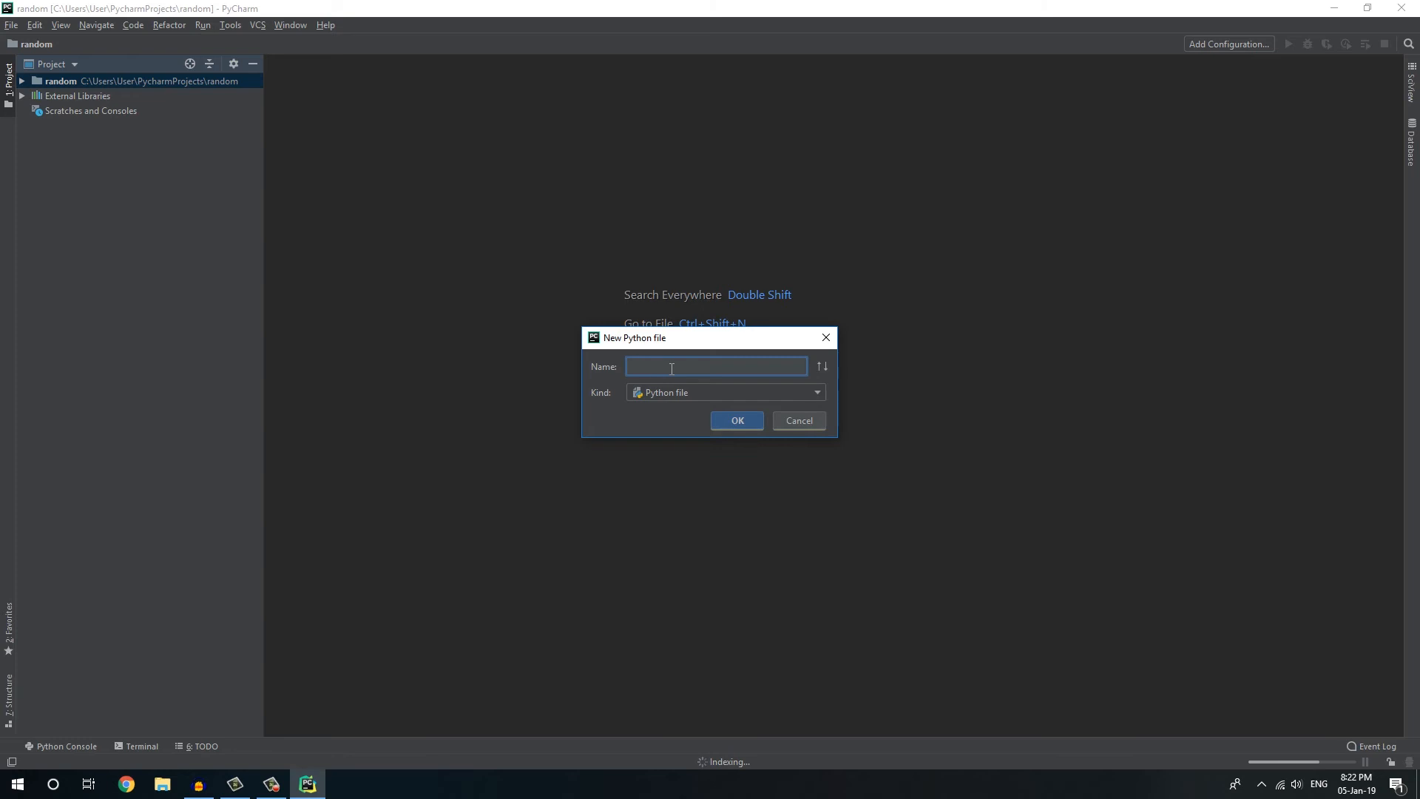
pyautogui.write('newProject')
pyautogui.click(723, 423)
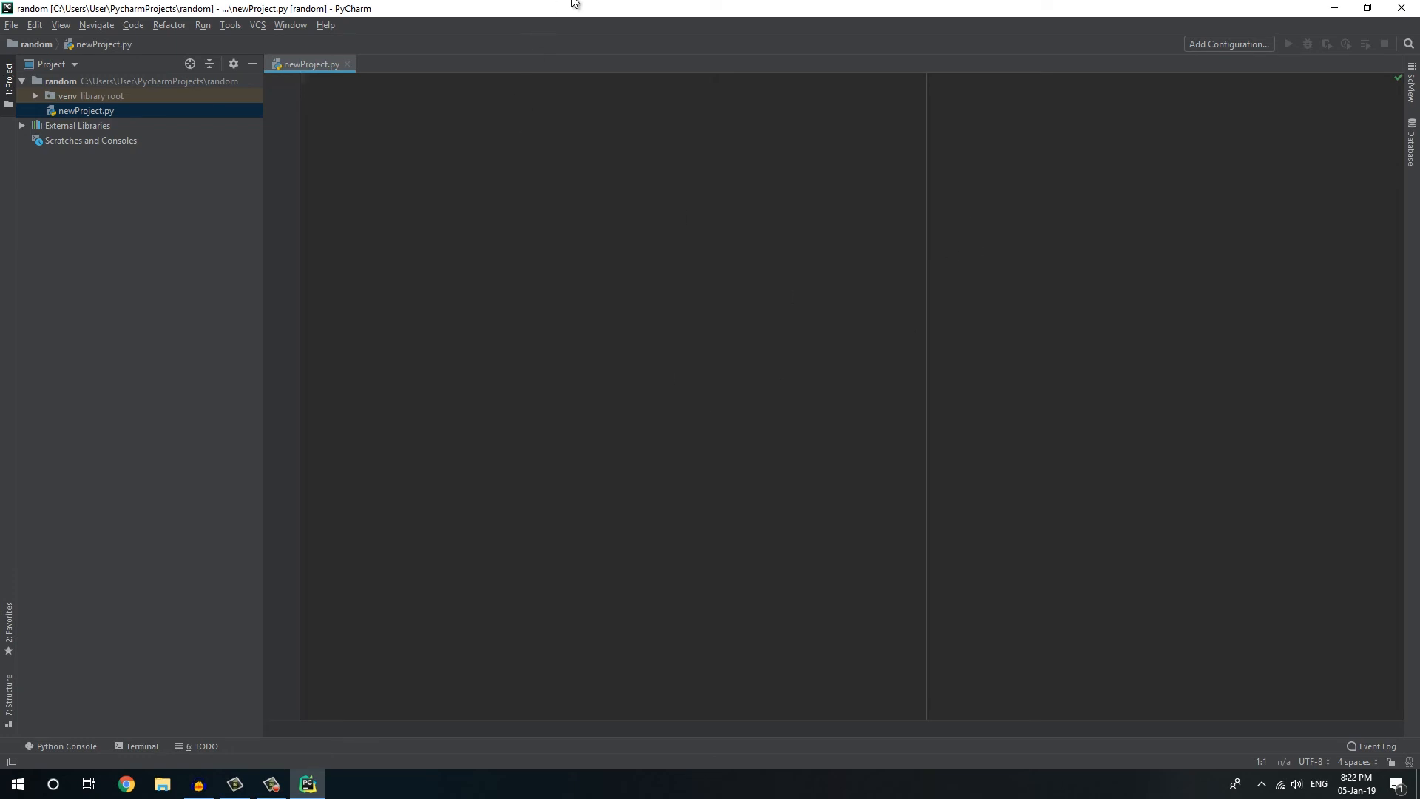
# - Write print("hello") in newProject.py and run the file
pyautogui.write('print')
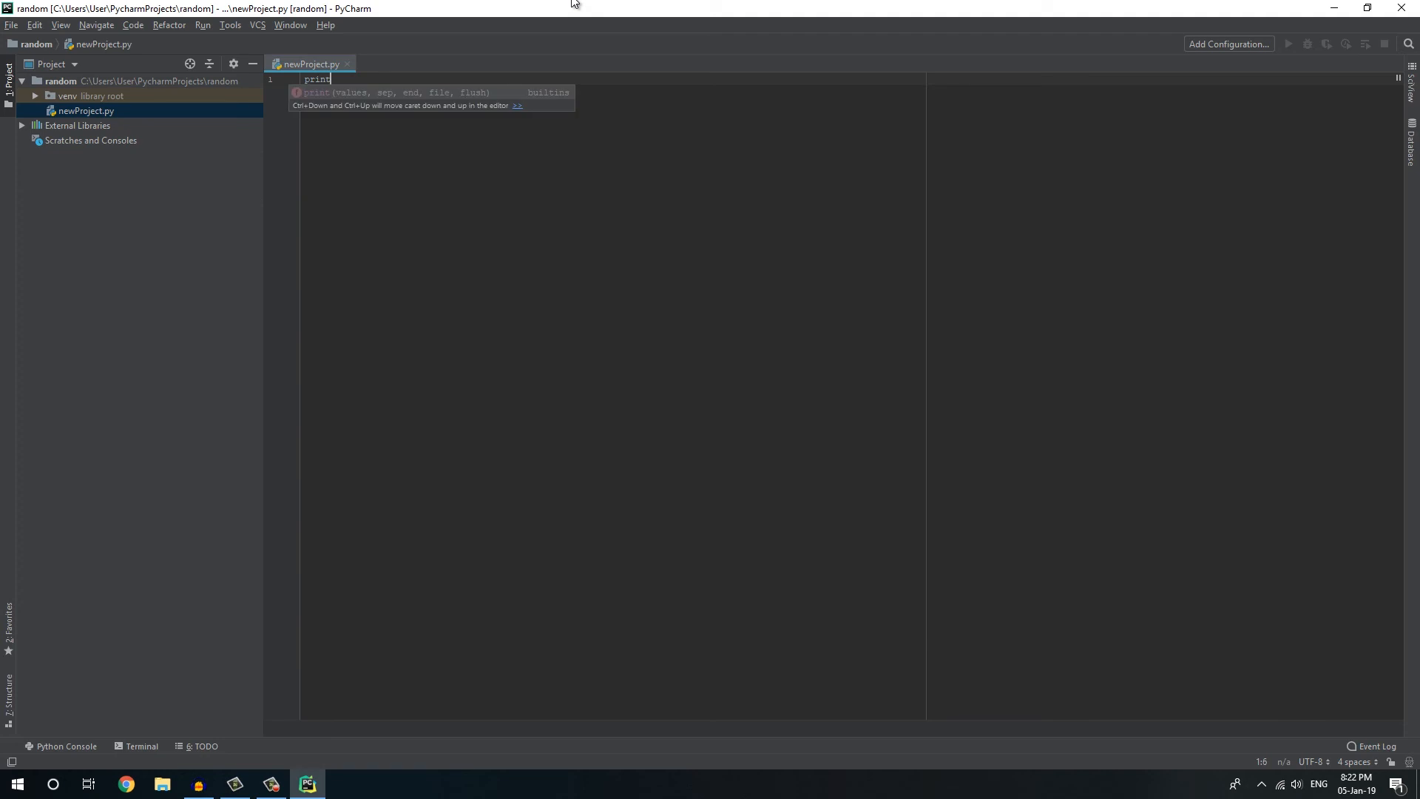
pyautogui.write('("')
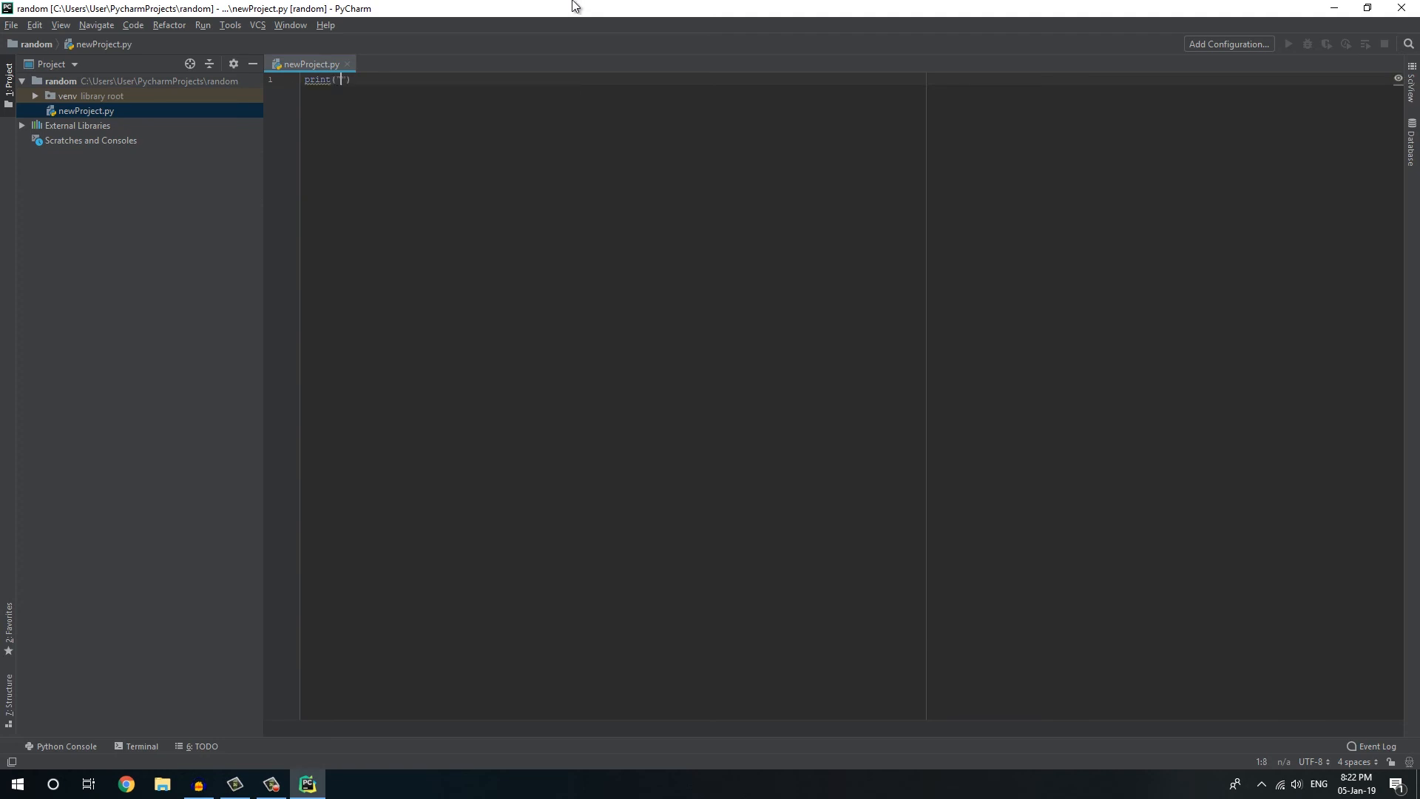
pyautogui.write('hel')
pyautogui.press('Right')
pyautogui.press('Right')
pyautogui.rightClick(468, 235)
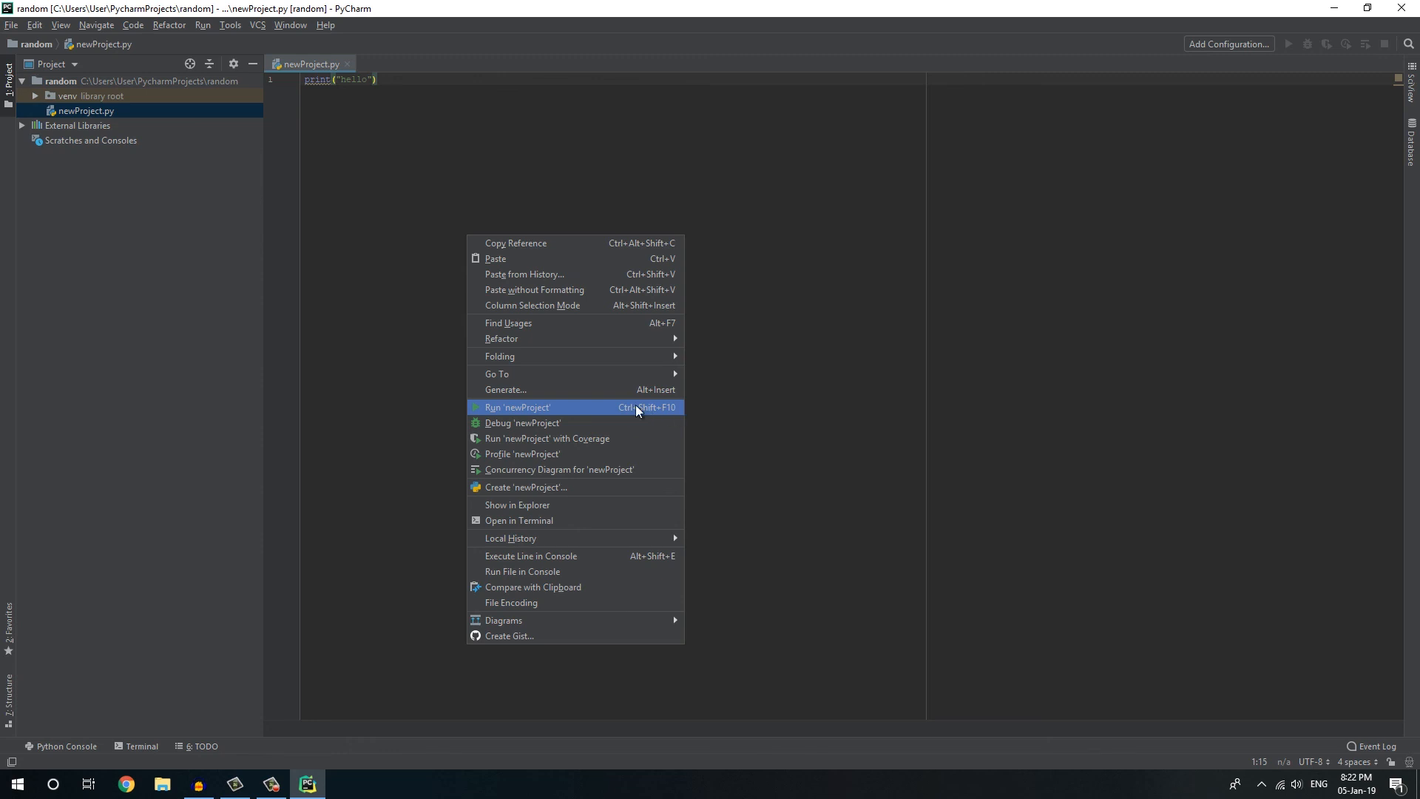
pyautogui.click(604, 406)
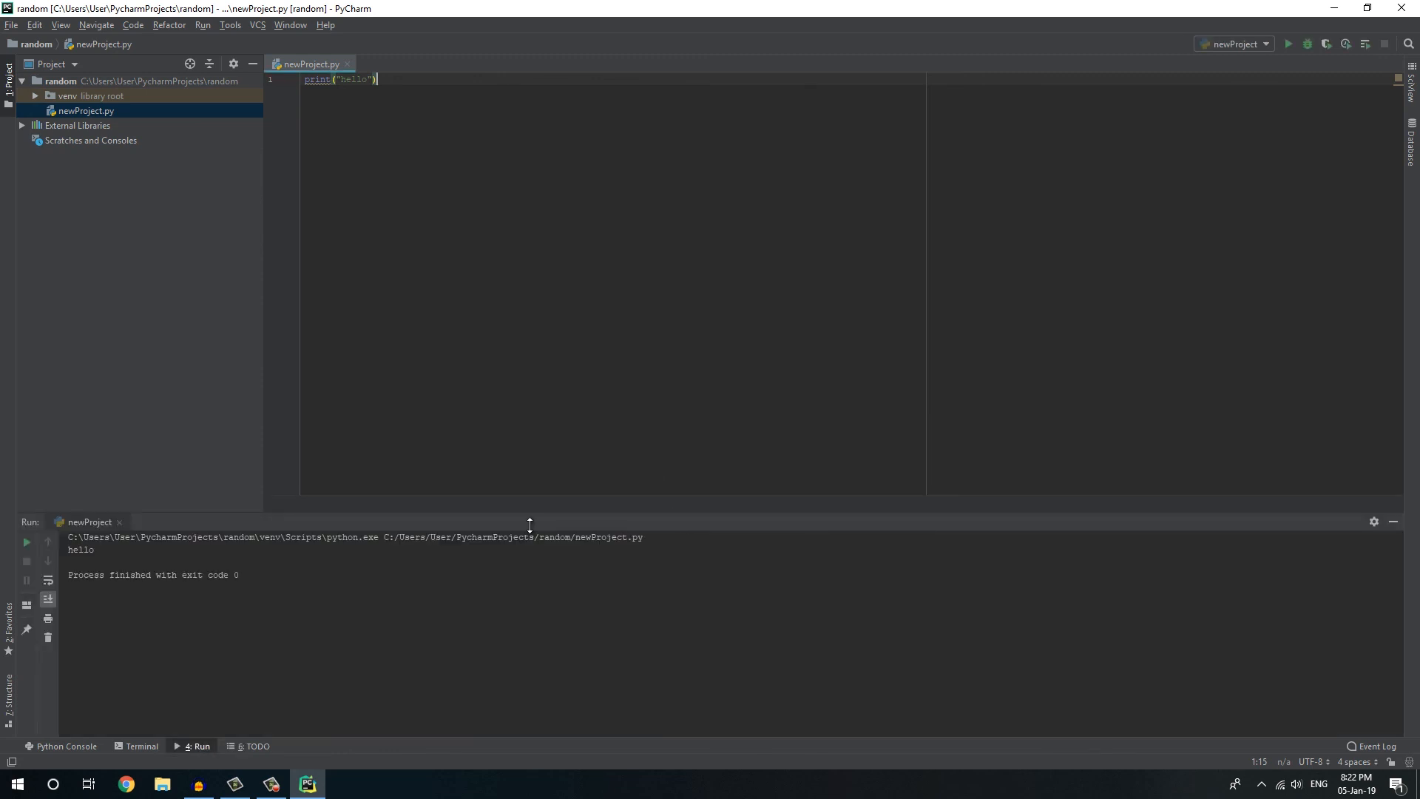